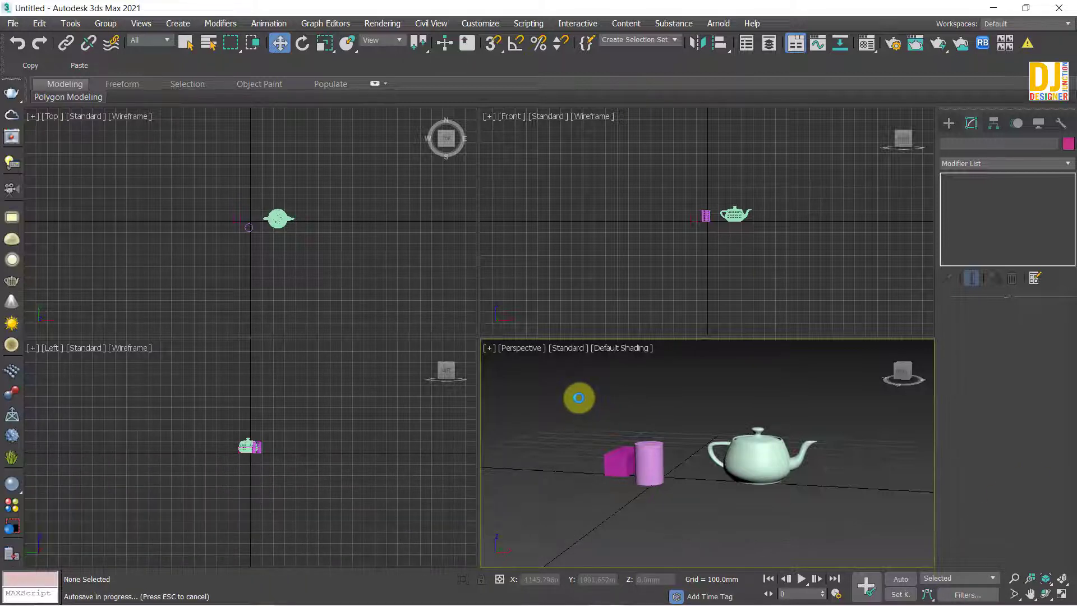
- Maximize the Perspective viewport with Alt+W so the box, cylinder and teapot fill the screen
key(alt+w)
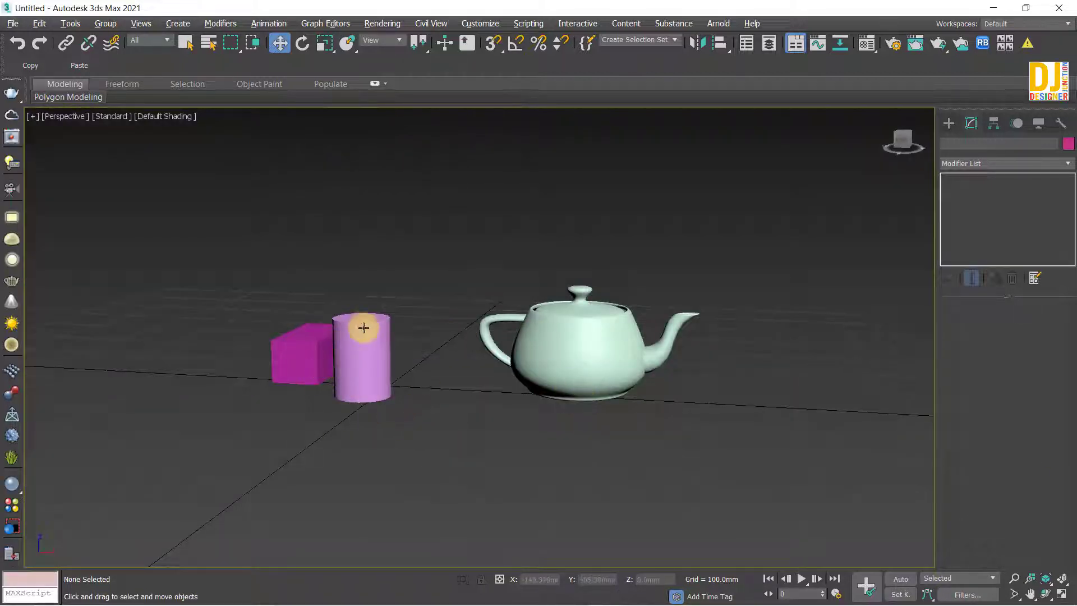
- Select and frame the cylinder, then zoom in until the view clips through it
click(363, 327)
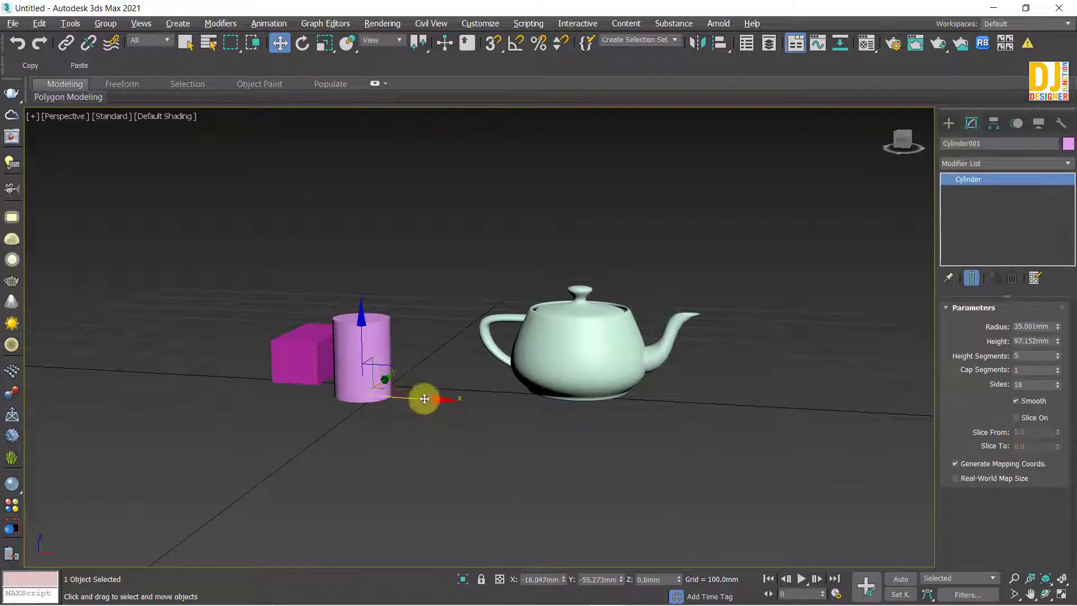
key(z)
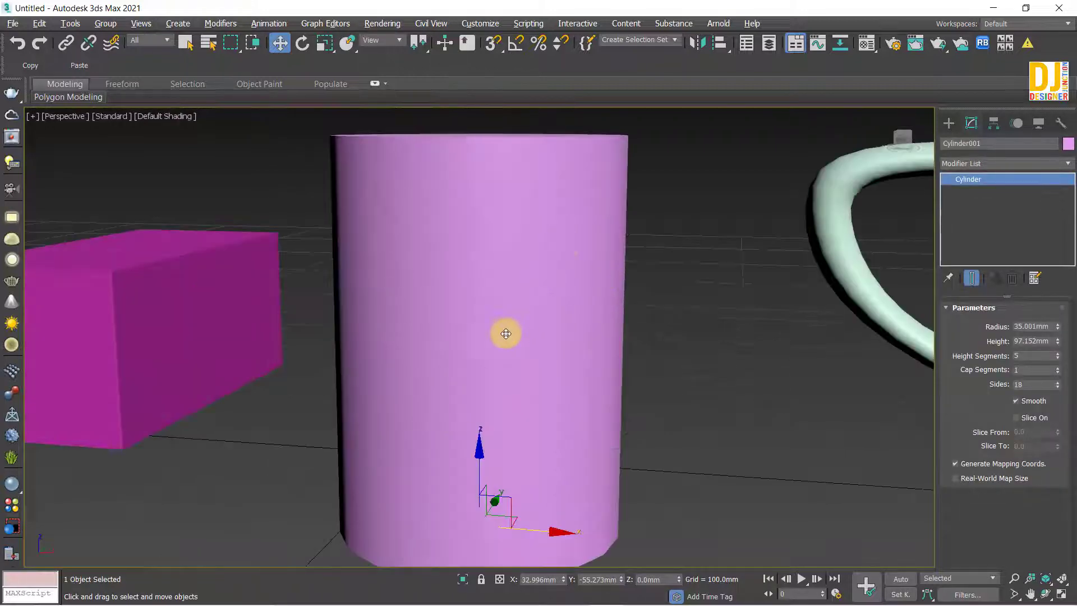
alt+middle_drag(505, 333, 443, 279)
scroll(543, 448, up, 5)
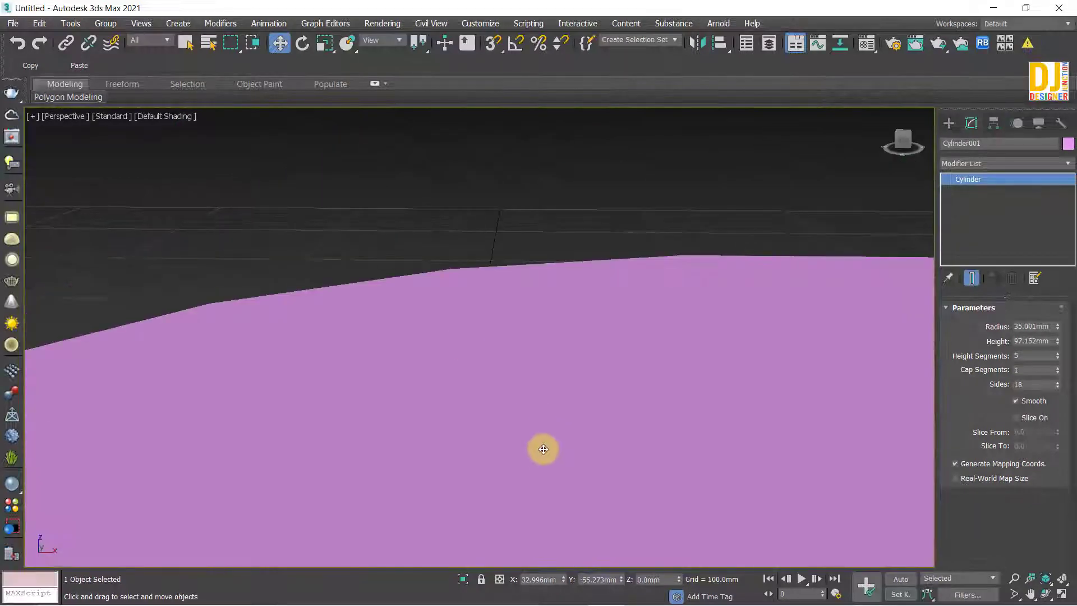
scroll(543, 448, up, 1)
scroll(589, 366, up, 3)
mouse_move(599, 357)
middle_down()
mouse_move(495, 421)
mouse_move(392, 384)
middle_up()
scroll(491, 430, down, 2)
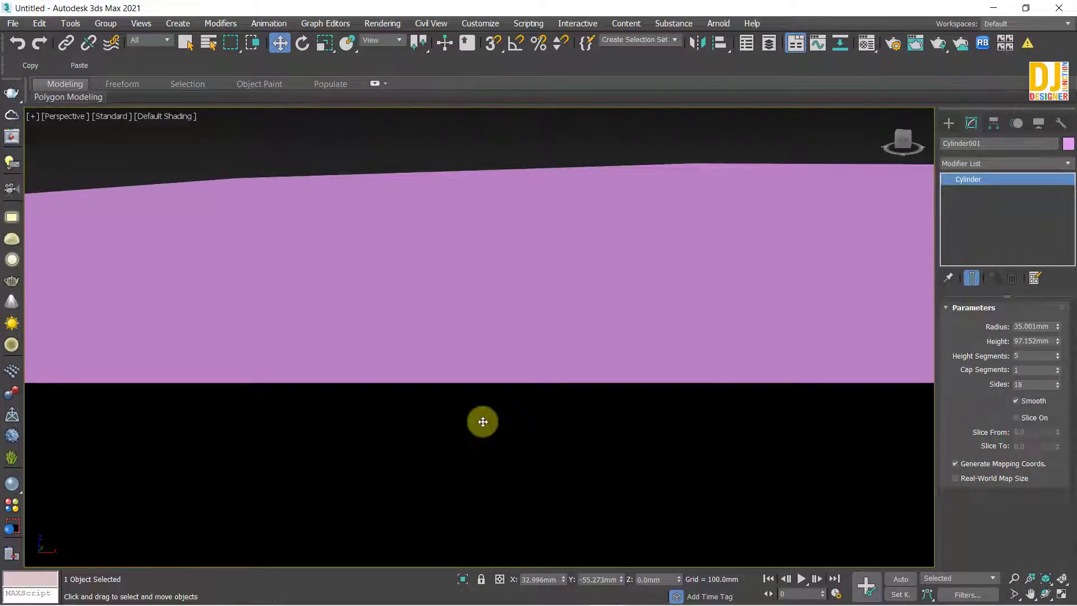
scroll(563, 430, down, 2)
scroll(562, 430, down, 3)
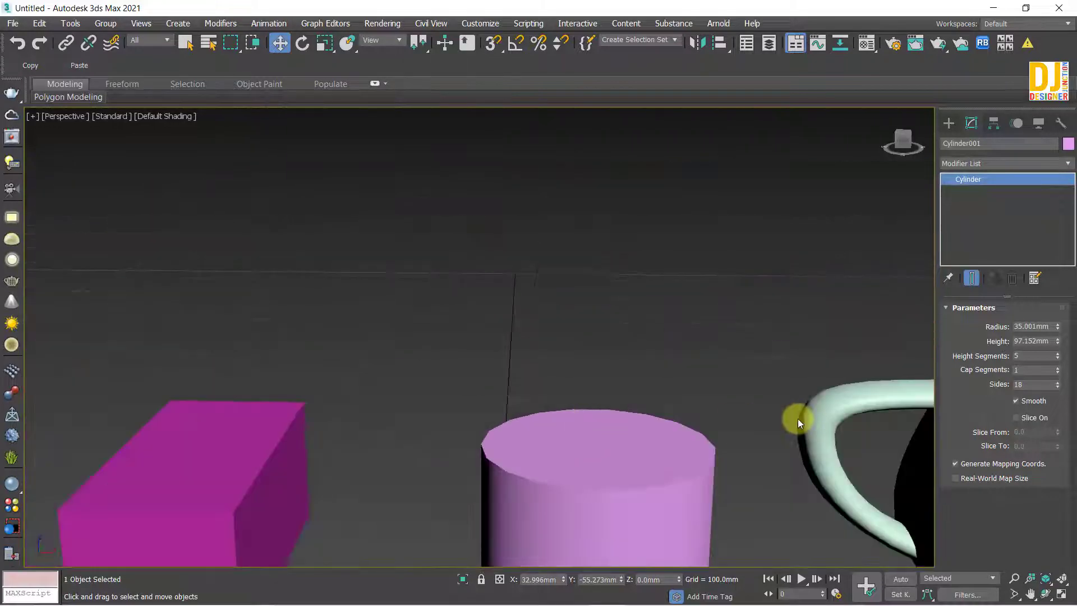
- Select the teapot and zoom in and out through it, ending on a low side-on view
mouse_move(799, 422)
middle_down()
mouse_move(503, 355)
mouse_move(702, 391)
mouse_move(365, 330)
middle_up()
click(502, 356)
scroll(492, 325, up, 5)
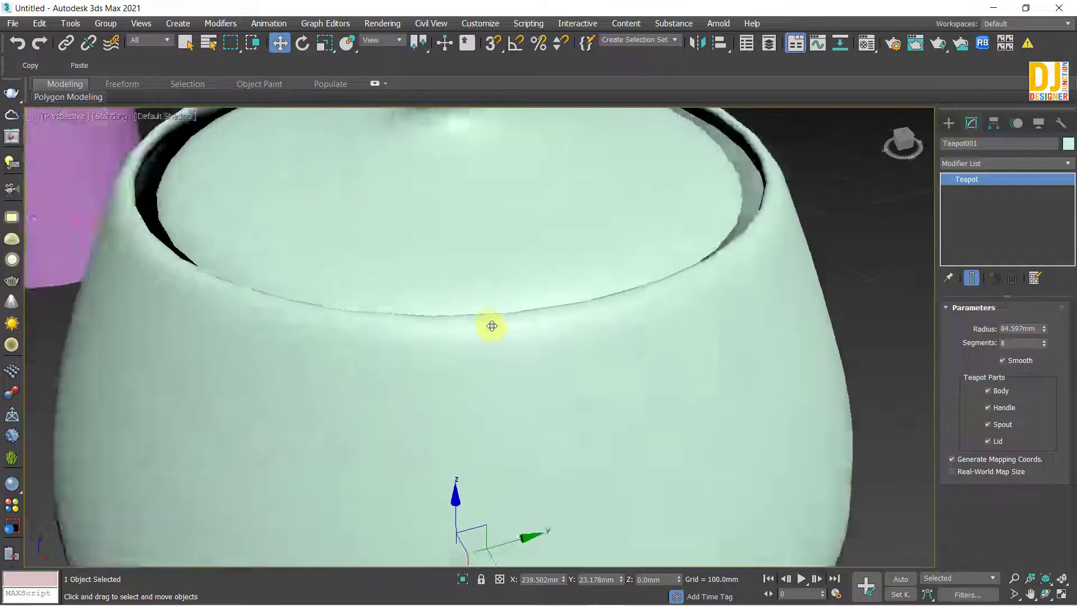
scroll(492, 326, up, 2)
scroll(533, 365, up, 2)
scroll(478, 351, up, 2)
scroll(486, 351, up, 2)
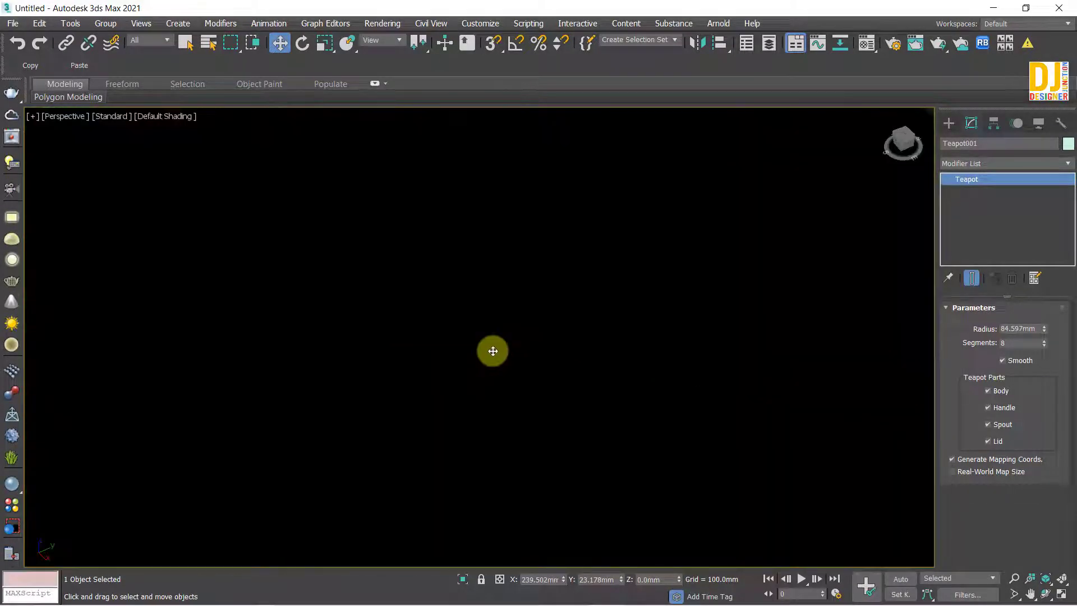
scroll(493, 351, down, 1)
scroll(493, 351, up, 1)
scroll(493, 351, down, 1)
scroll(493, 351, down, 1)
scroll(493, 351, up, 1)
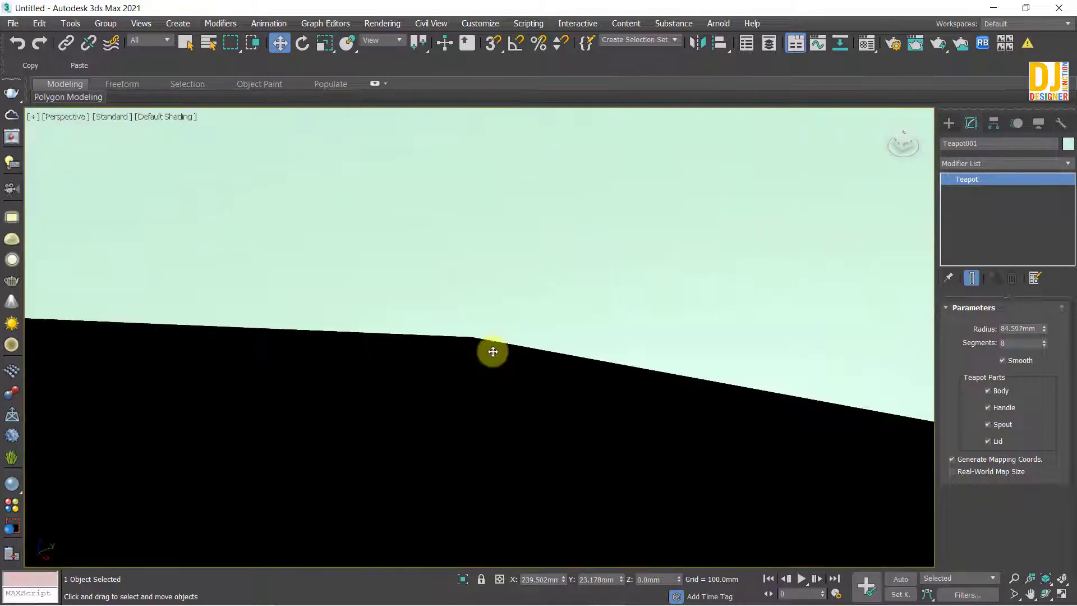
scroll(512, 418, down, 1)
scroll(513, 401, down, 1)
scroll(523, 399, down, 1)
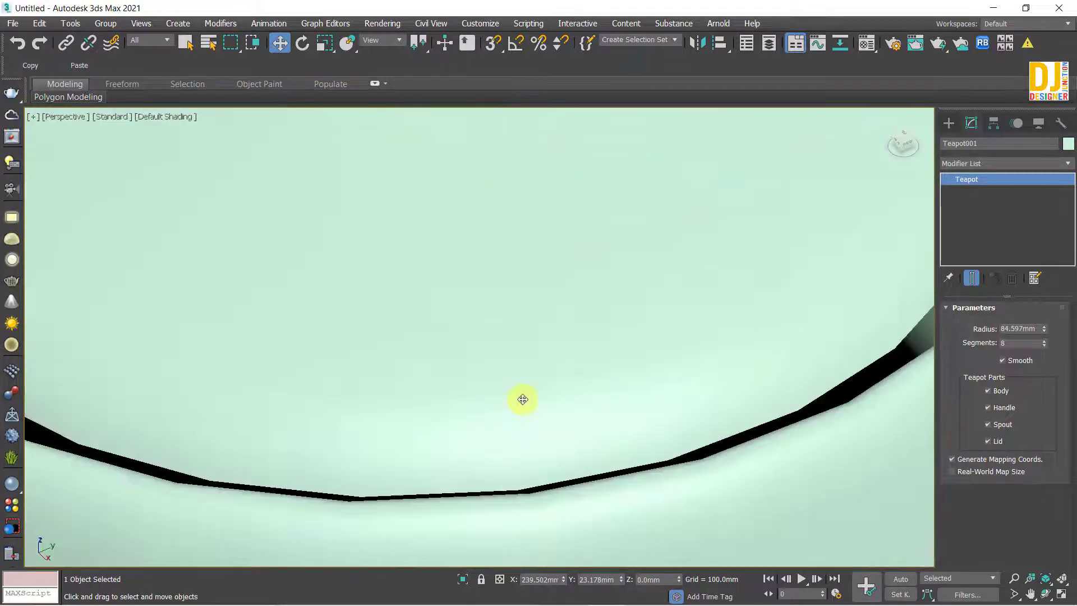
scroll(523, 399, down, 5)
scroll(527, 404, down, 3)
alt+middle_drag(527, 403, 584, 382)
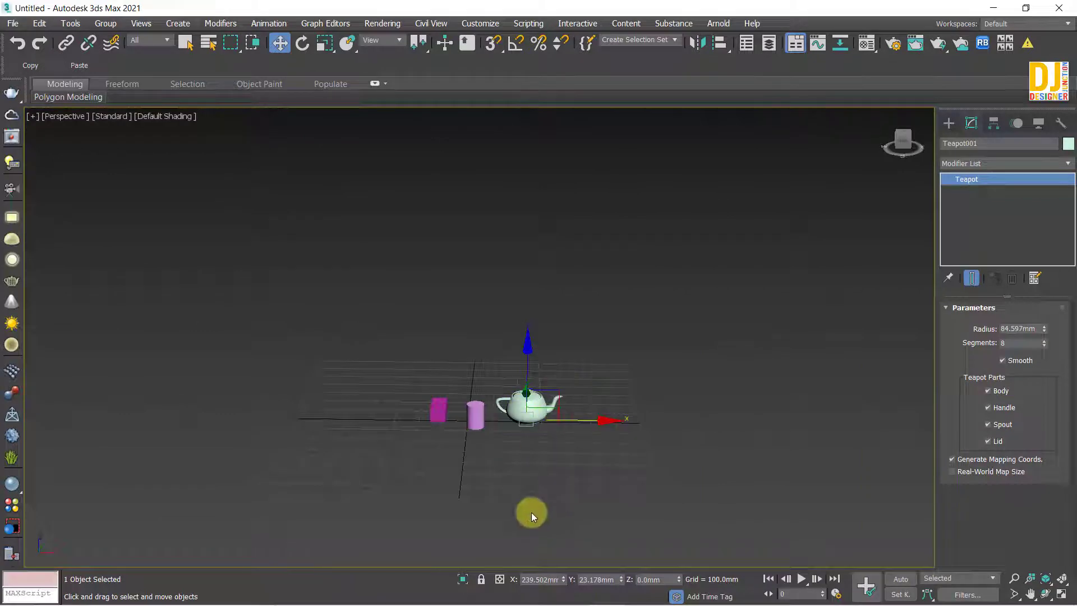
- Inspect the teapot from above and from the side with orbits and zooms
key(r)
scroll(533, 426, up, 3)
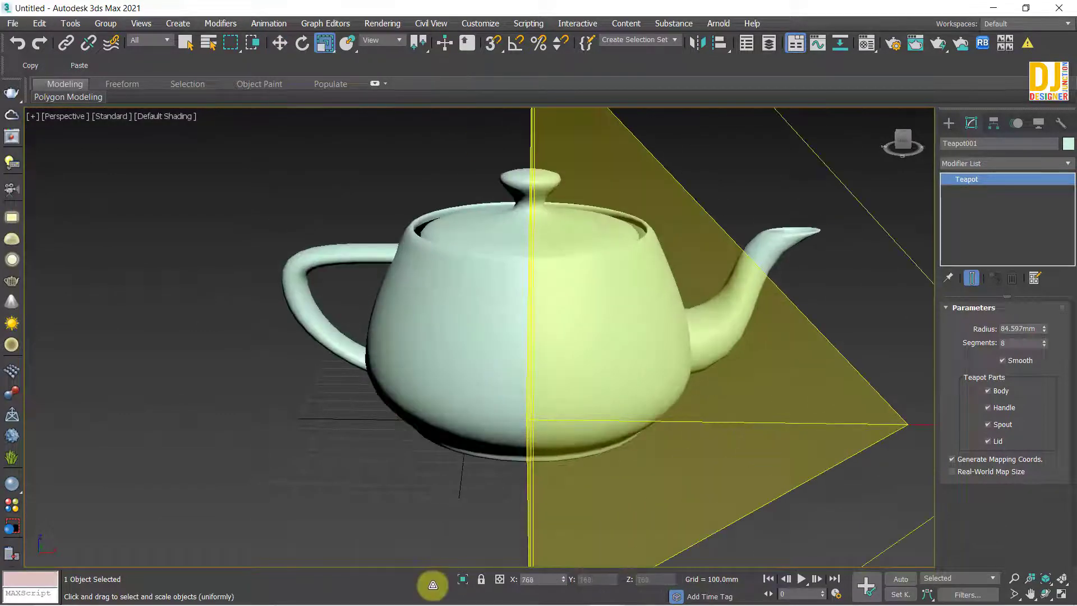
scroll(403, 445, up, 2)
key(w)
alt+middle_drag(556, 555, 477, 482)
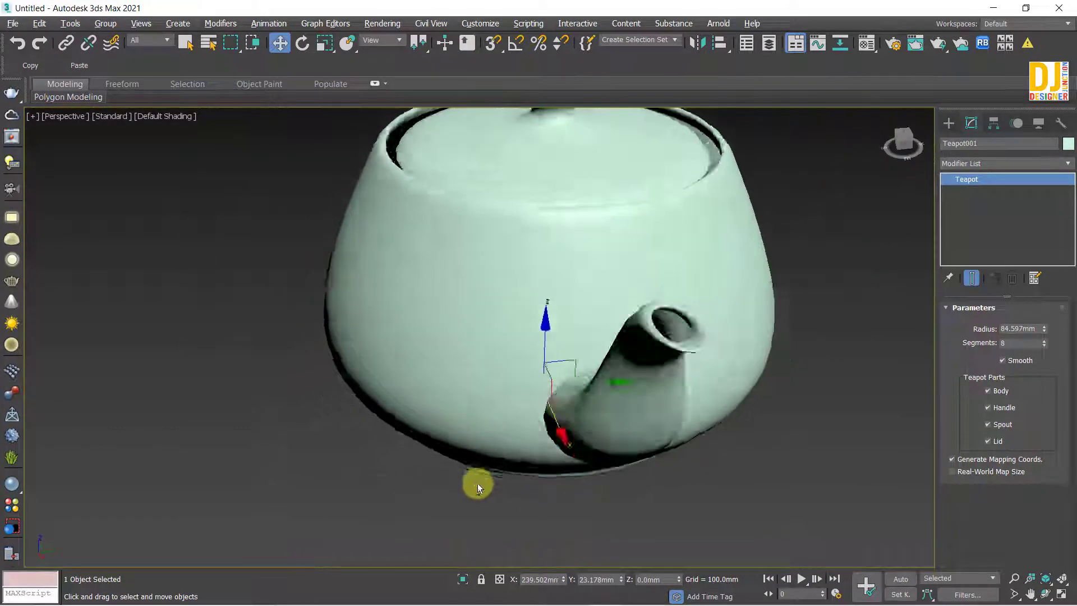
scroll(404, 325, down, 3)
alt+middle_drag(334, 169, 481, 384)
scroll(565, 429, up, 6)
scroll(565, 428, up, 3)
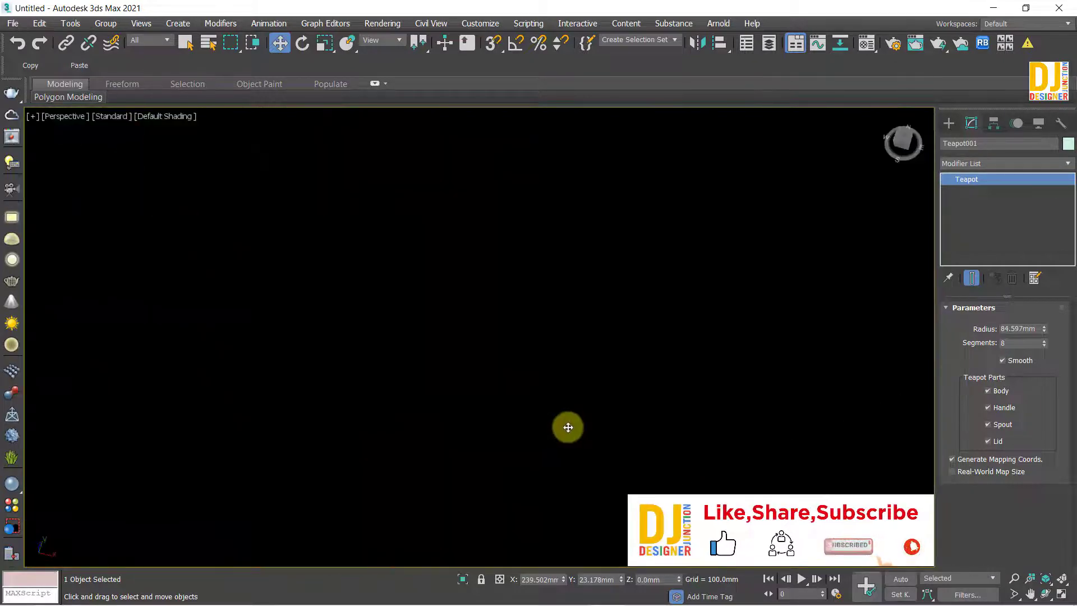
scroll(565, 428, down, 2)
scroll(565, 428, down, 2)
scroll(568, 424, up, 2)
scroll(568, 424, up, 2)
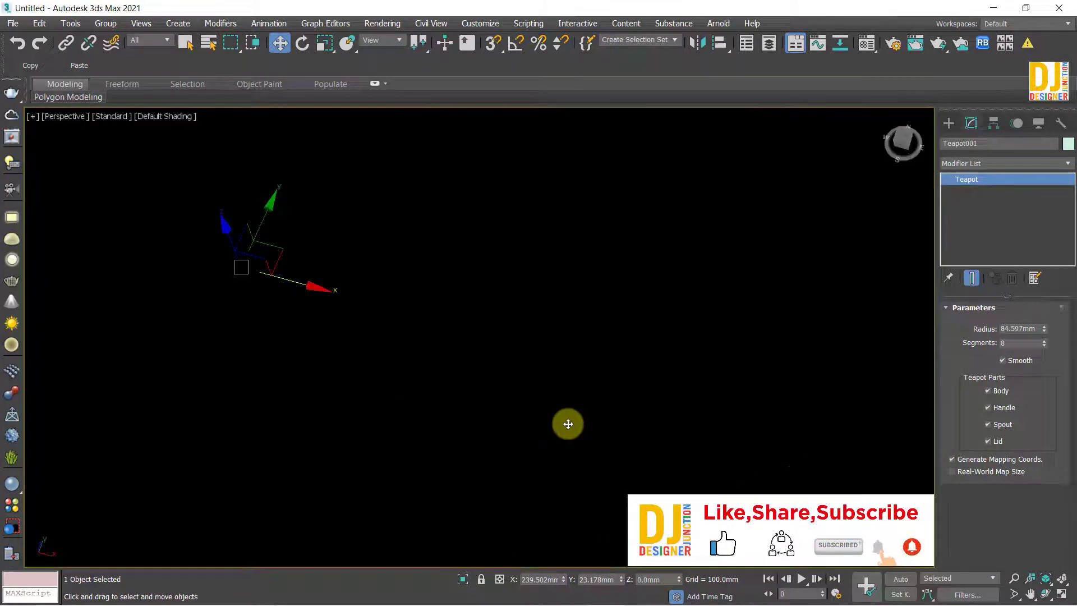
scroll(569, 420, down, 4)
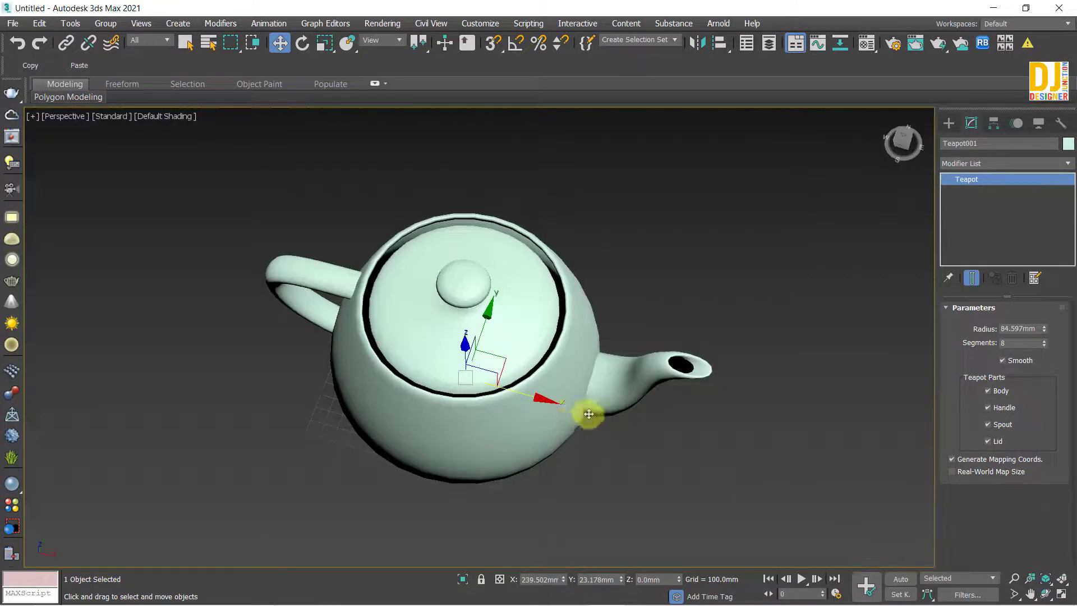
scroll(641, 480, down, 5)
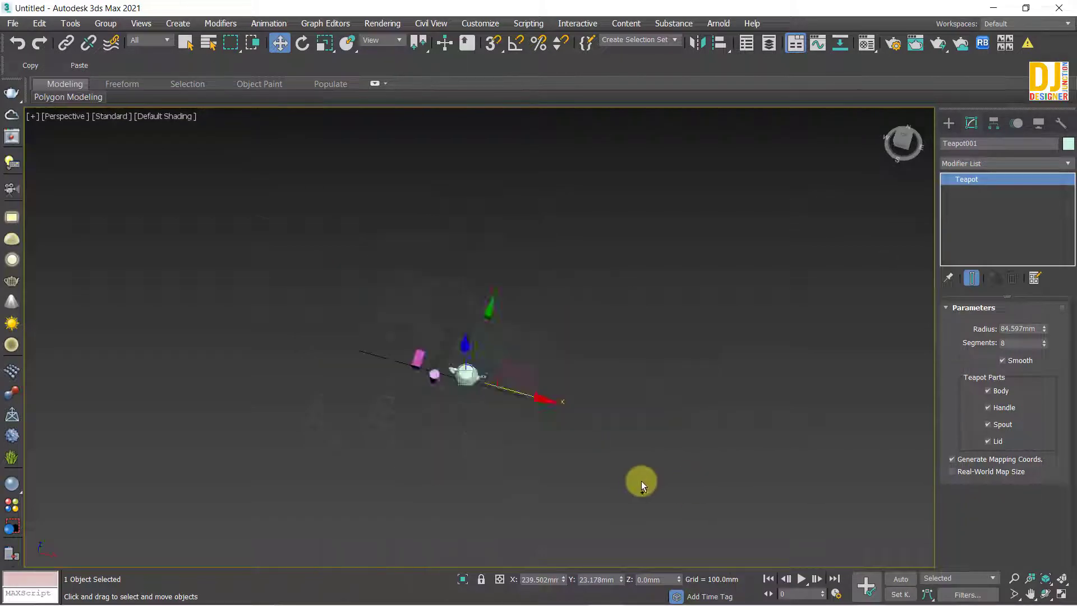
scroll(398, 331, up, 5)
alt+middle_drag(398, 332, 457, 309)
scroll(505, 364, up, 4)
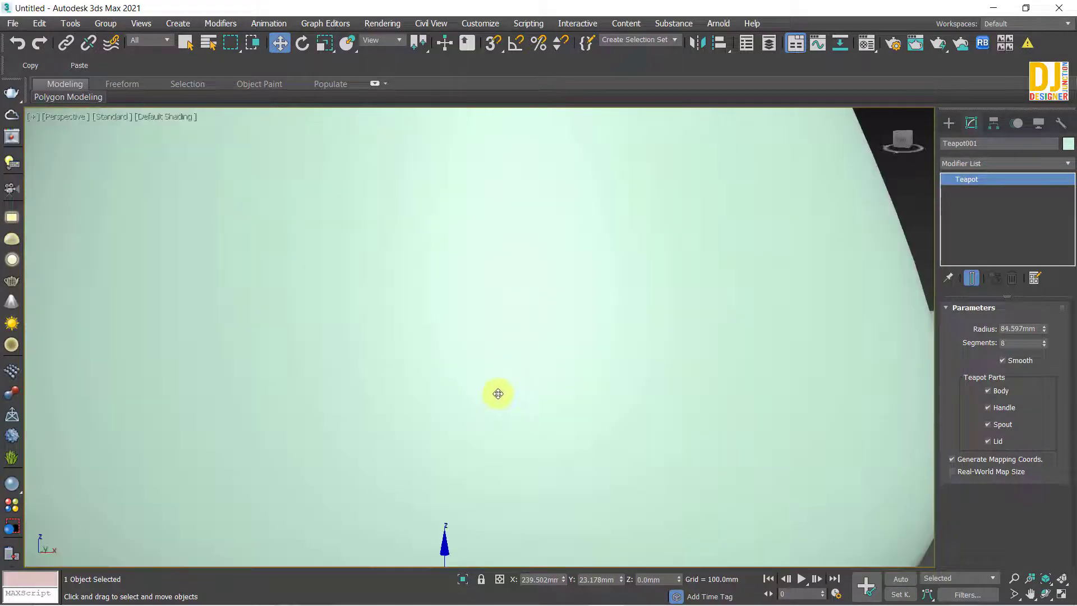
scroll(498, 393, down, 5)
scroll(497, 394, down, 2)
- Check the Top view, return to Perspective, and scale the teapot down uniformly
key(t)
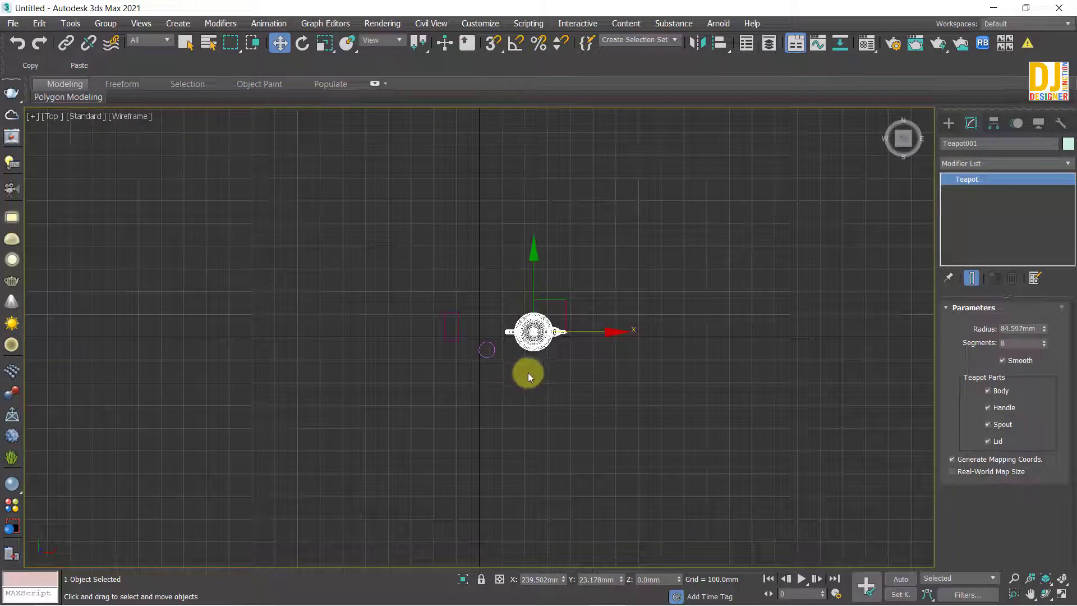
key(p)
key(r)
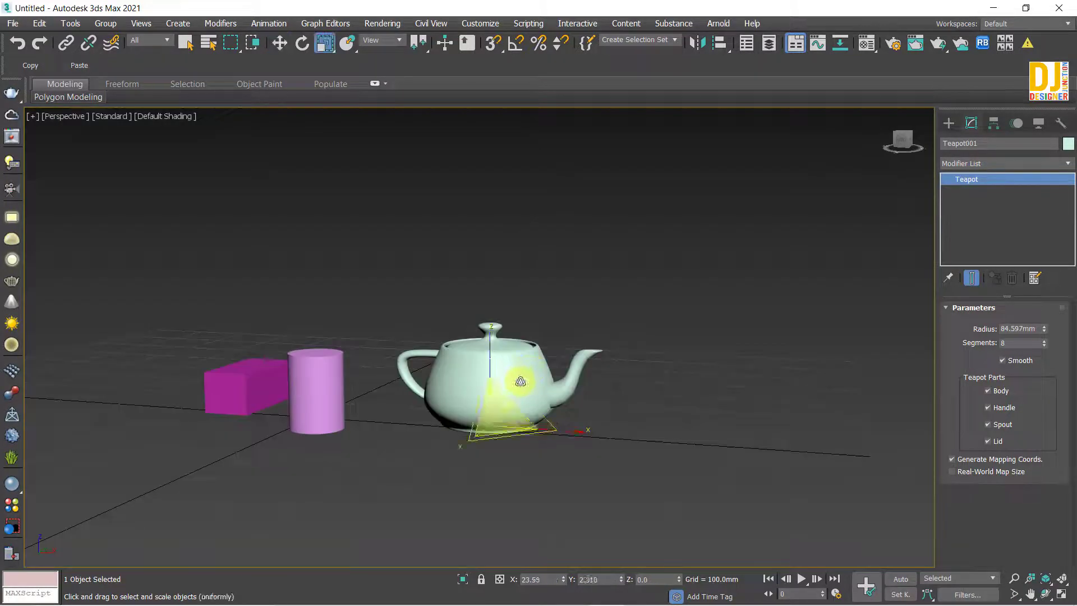
drag(488, 415, 481, 553)
key(w)
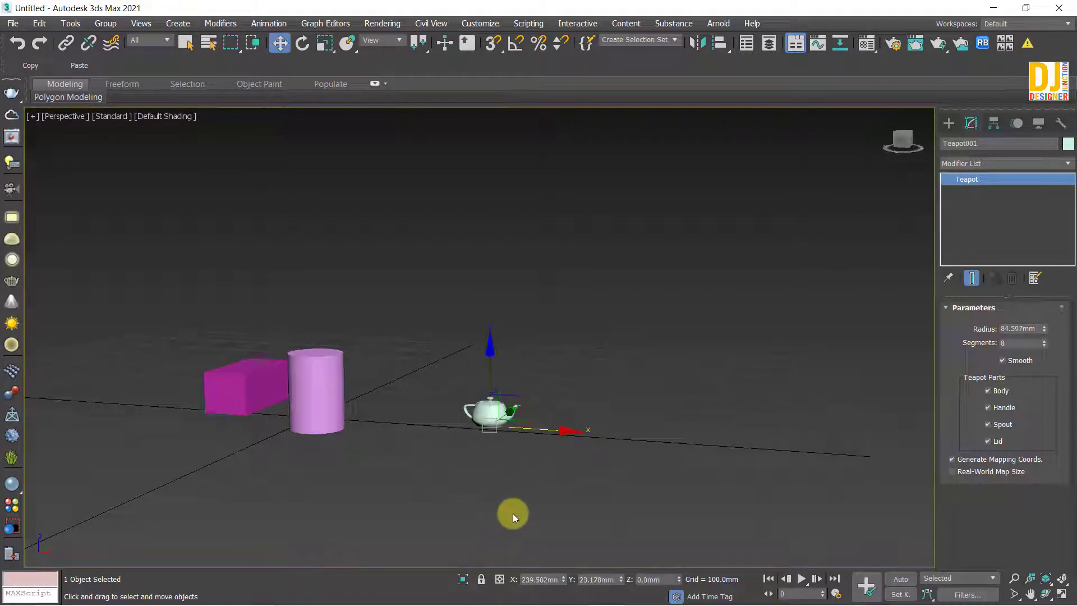
- Undo the last two actions and reselect the teapot
key(ctrl+z)
key(ctrl+z)
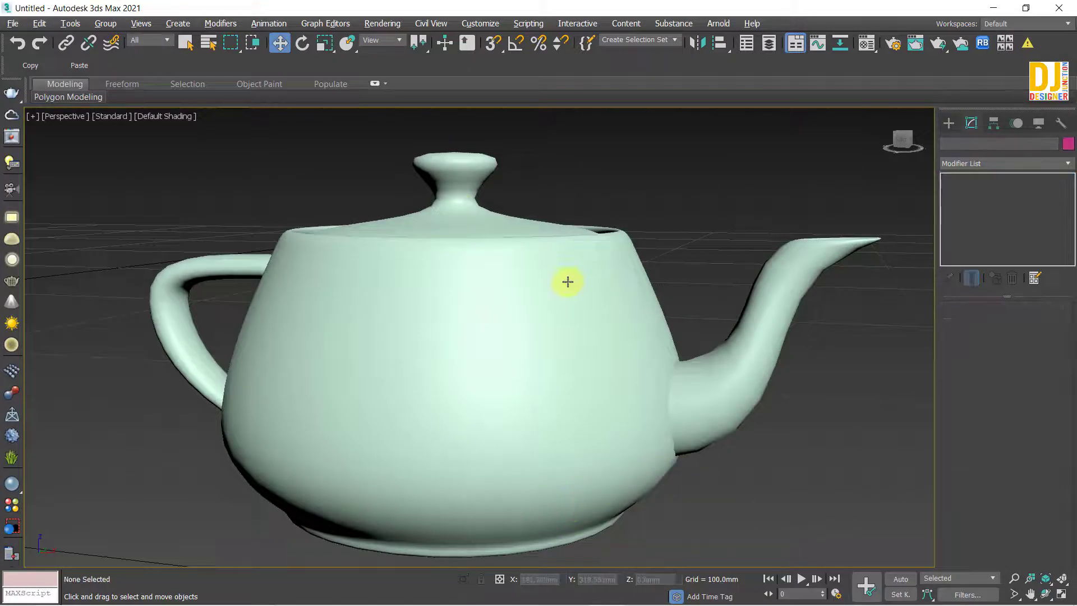
key(ctrl+z)
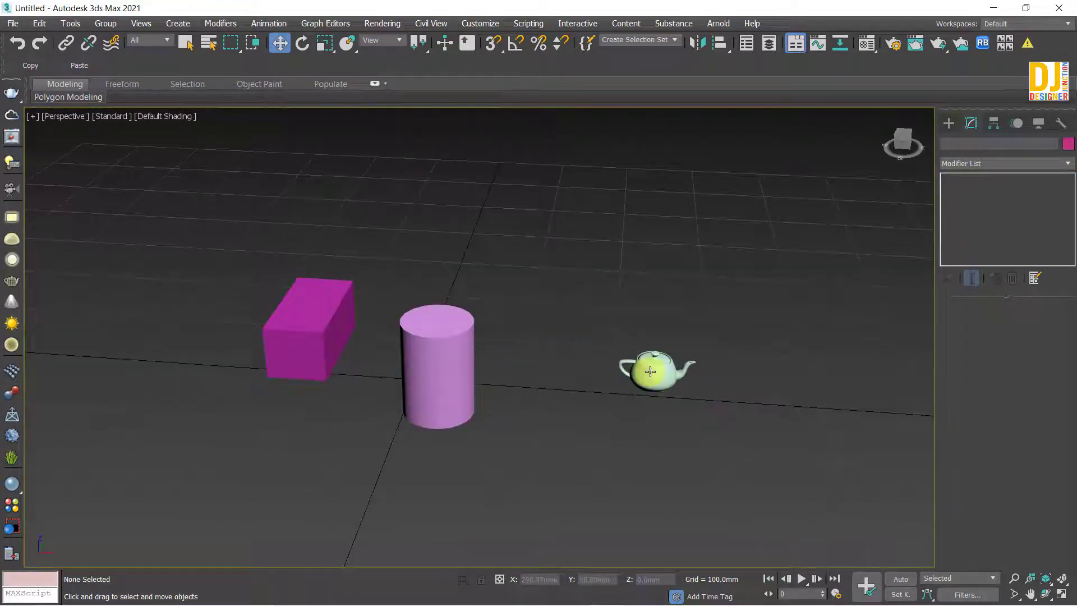
click(650, 371)
- Frame the teapot, orbit until the spout faces the view, and zoom in close to it
key(z)
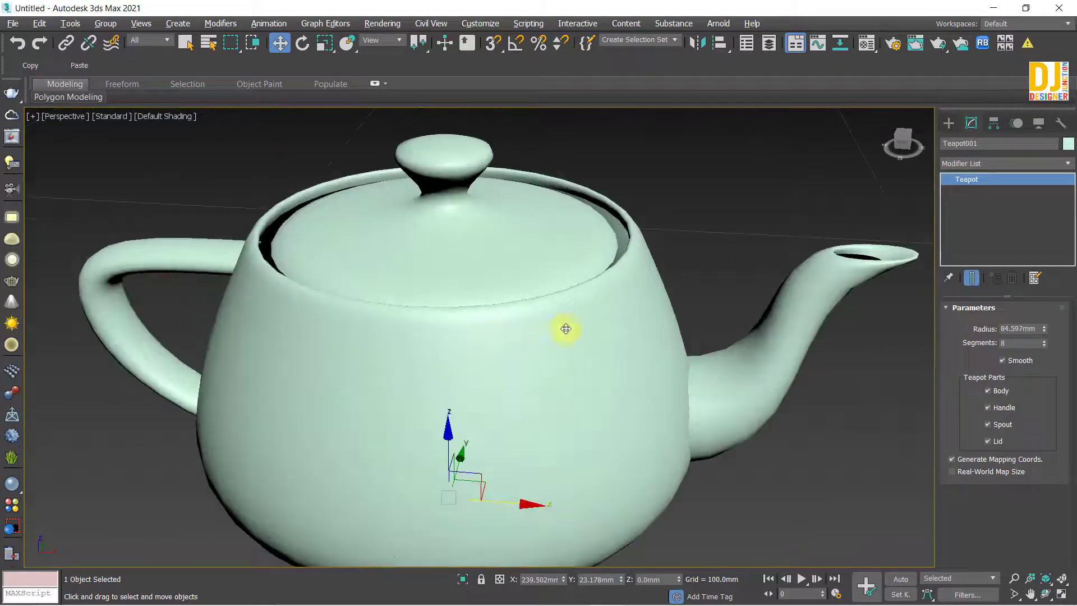
alt+middle_drag(566, 328, 423, 312)
mouse_move(678, 351)
alt+middle_down()
mouse_move(596, 379)
mouse_move(528, 344)
mouse_move(560, 337)
mouse_move(553, 380)
mouse_move(579, 392)
mouse_move(648, 325)
mouse_move(539, 315)
mouse_move(288, 209)
mouse_move(502, 300)
mouse_move(365, 297)
mouse_move(535, 485)
alt+middle_up()
scroll(644, 319, up, 3)
scroll(643, 319, up, 3)
scroll(643, 319, down, 3)
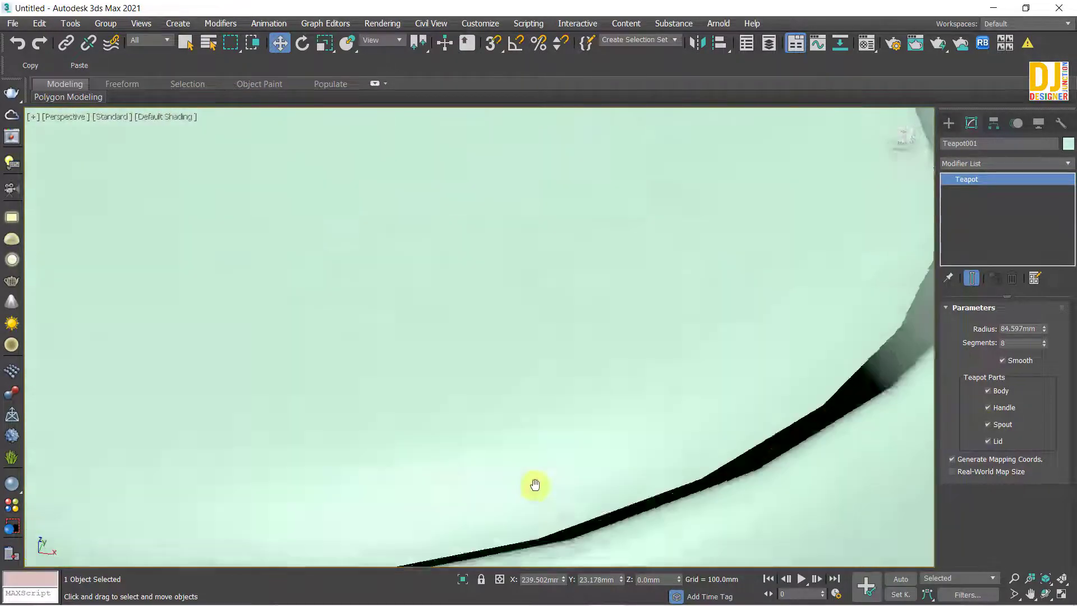
scroll(510, 365, down, 5)
scroll(512, 368, up, 4)
scroll(512, 367, up, 3)
- Orbit to a low angle on the lid knob and zoom in until the surface clips away
mouse_move(577, 219)
alt+middle_down()
mouse_move(818, 296)
mouse_move(300, 354)
mouse_move(355, 321)
mouse_move(712, 259)
alt+middle_up()
scroll(818, 296, up, 3)
scroll(797, 303, up, 2)
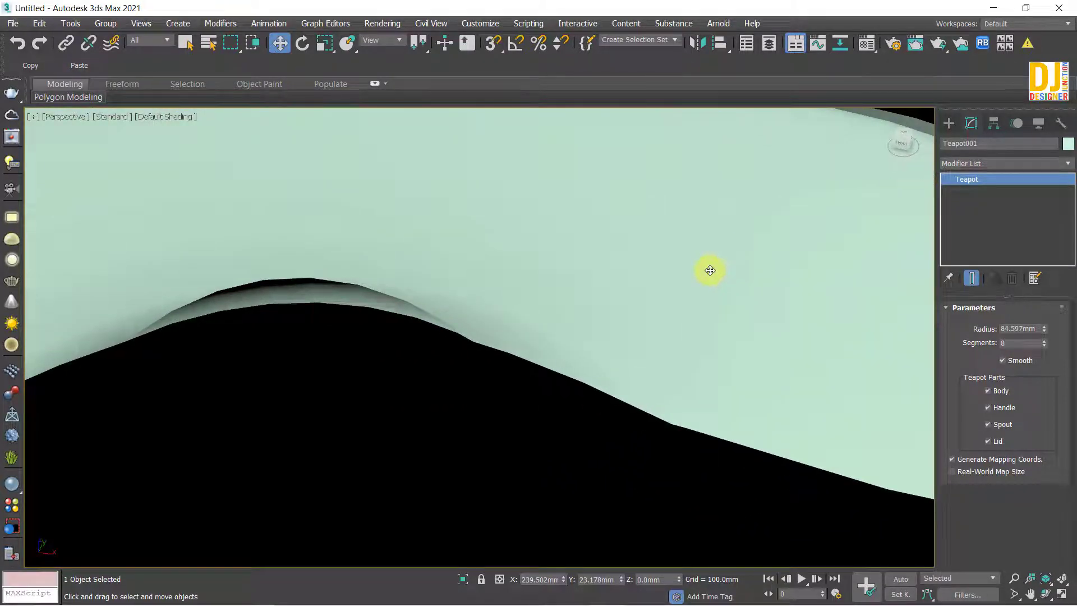
scroll(576, 262, down, 4)
scroll(577, 288, up, 4)
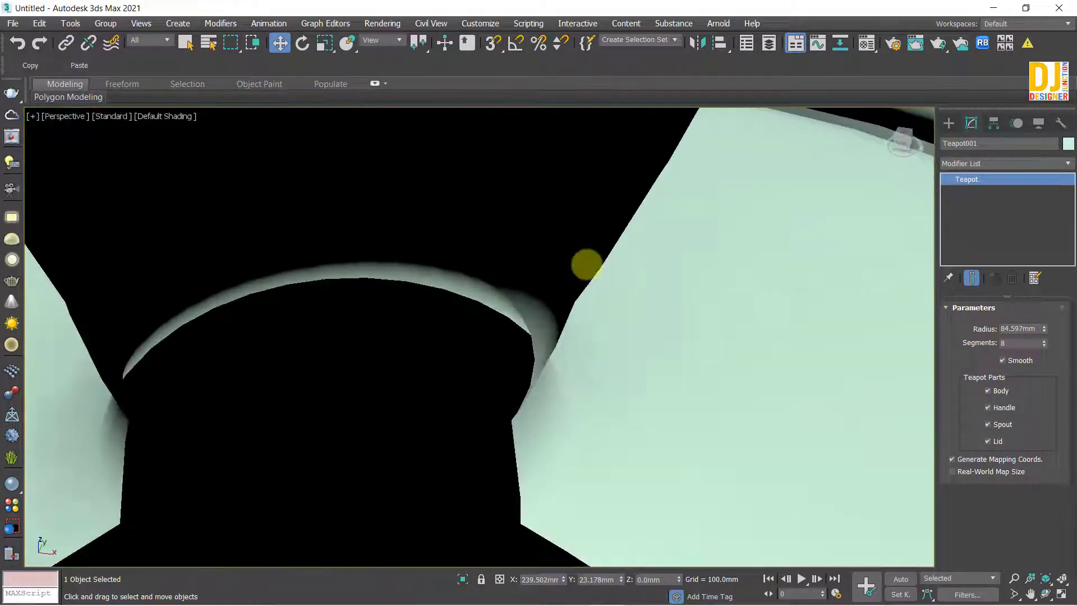
scroll(582, 285, down, 2)
alt+middle_drag(579, 291, 510, 501)
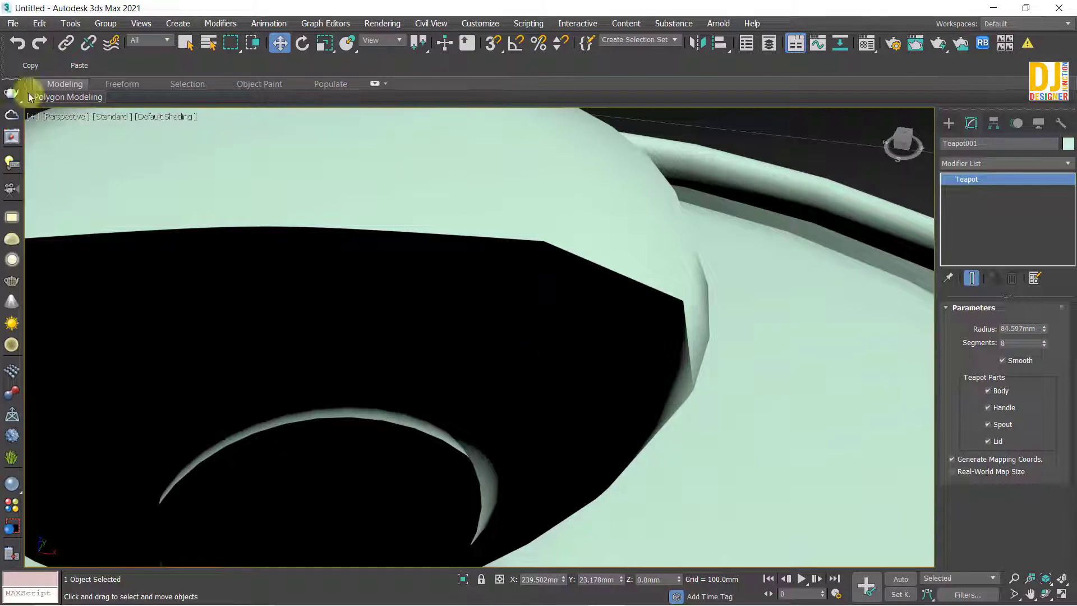
- Turn on Viewport Clipping from the Perspective viewport label menu
click(47, 115)
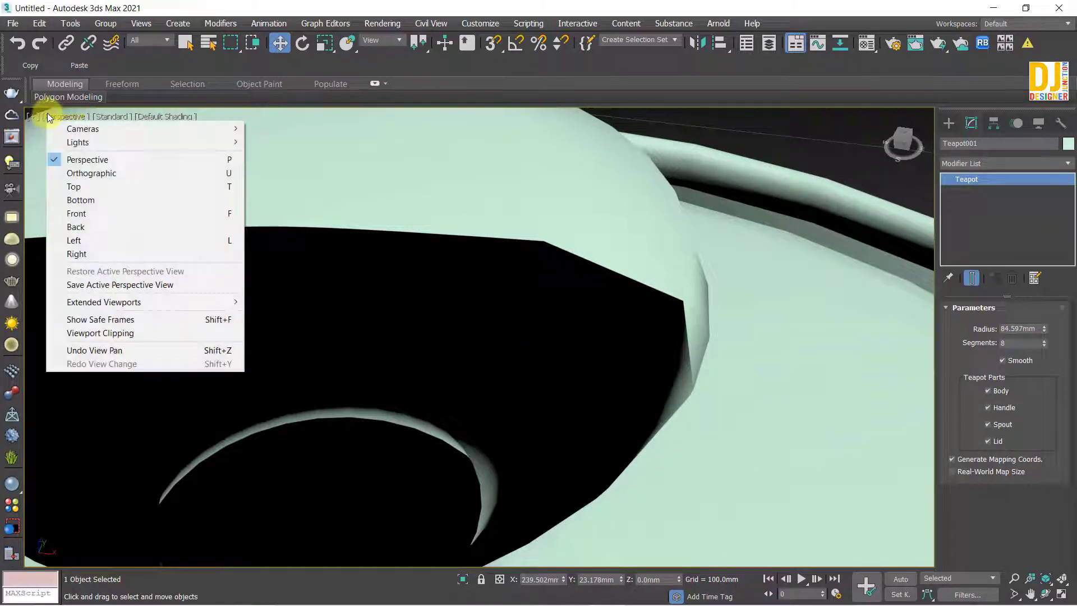
click(751, 4)
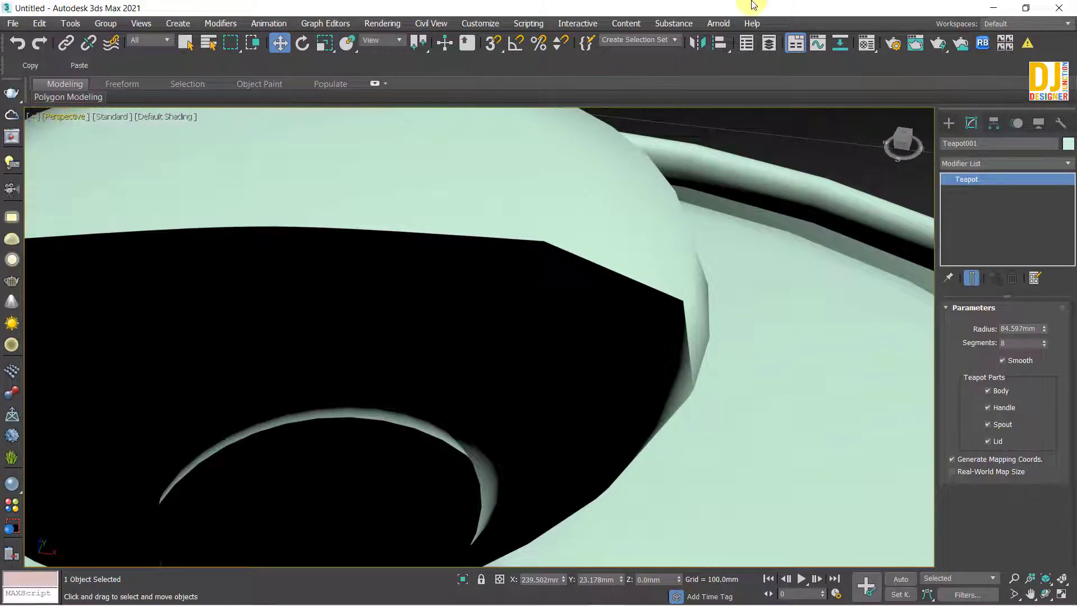
click(48, 117)
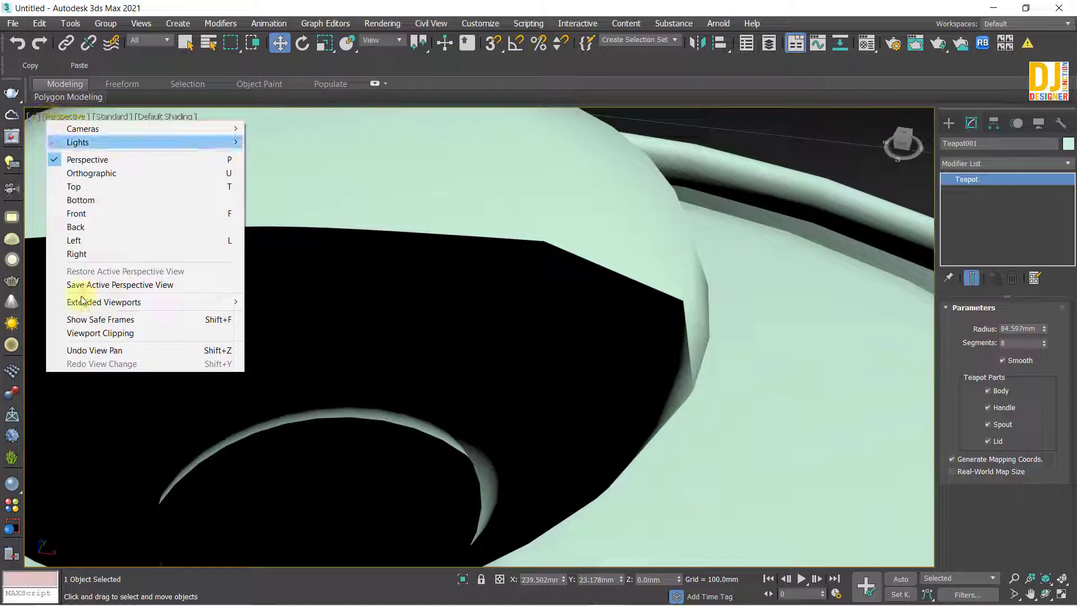
click(70, 334)
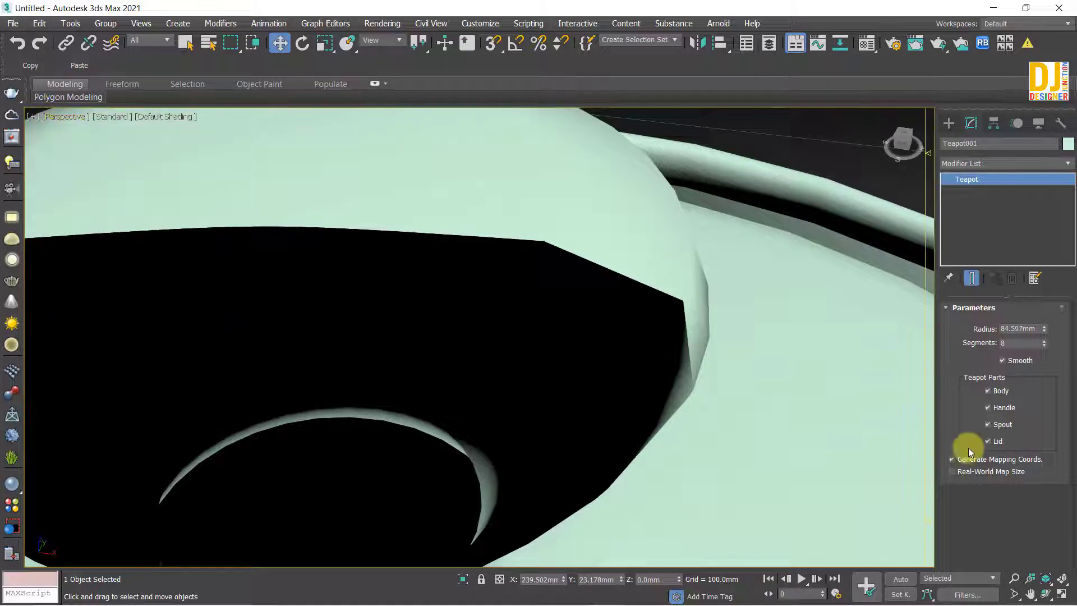
- Recentre the teapot and zoom in and out around its rim to test clipping
scroll(486, 357, down, 5)
scroll(484, 354, down, 3)
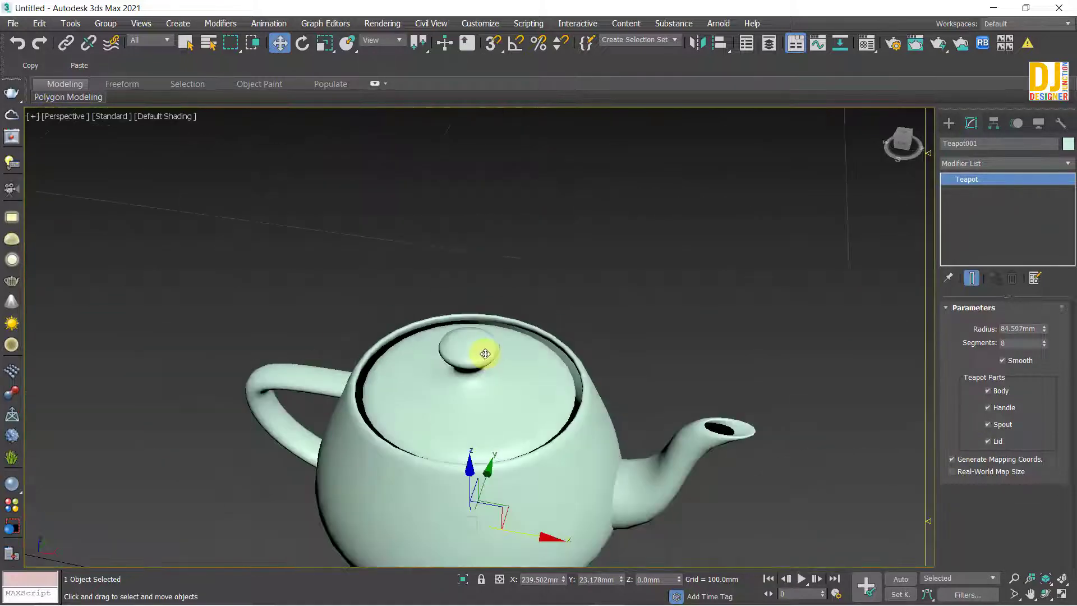
middle_drag(543, 381, 454, 281)
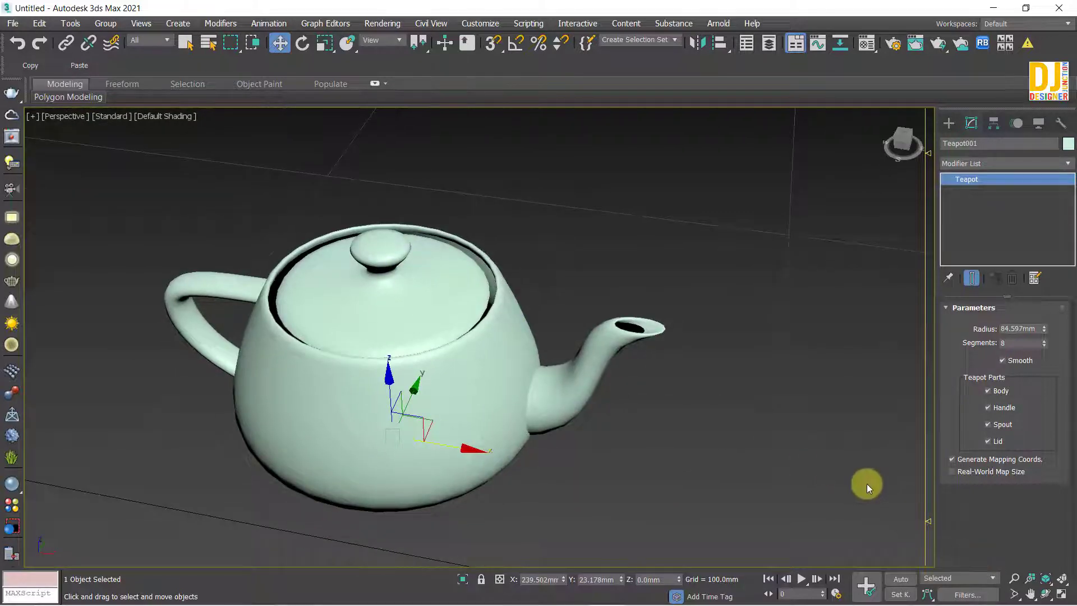
middle_drag(866, 483, 942, 474)
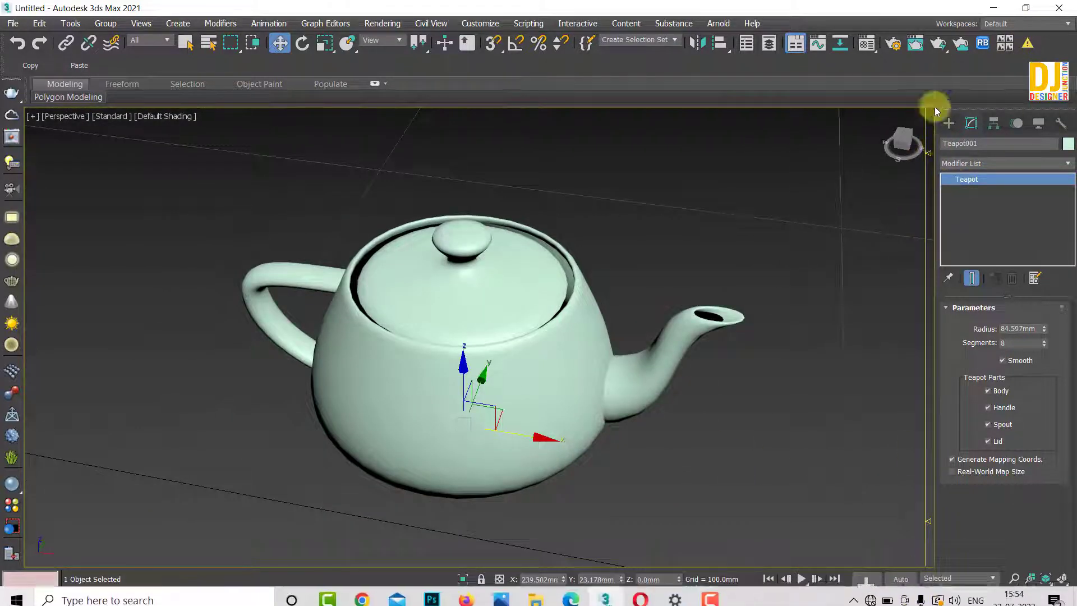
scroll(460, 274, up, 5)
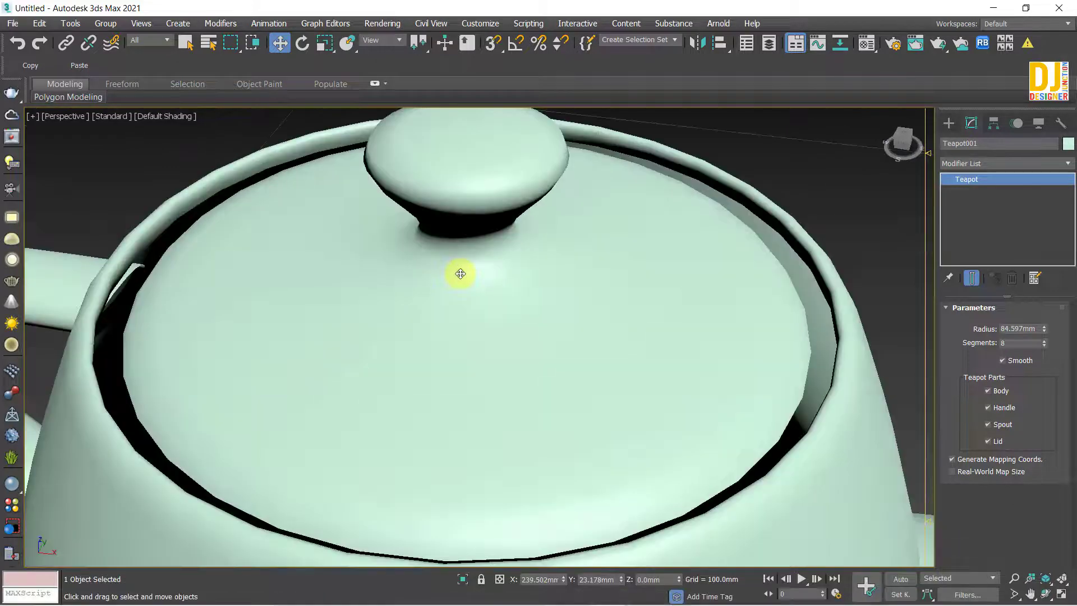
scroll(470, 314, down, 1)
scroll(471, 211, up, 3)
scroll(471, 216, up, 1)
scroll(472, 219, down, 1)
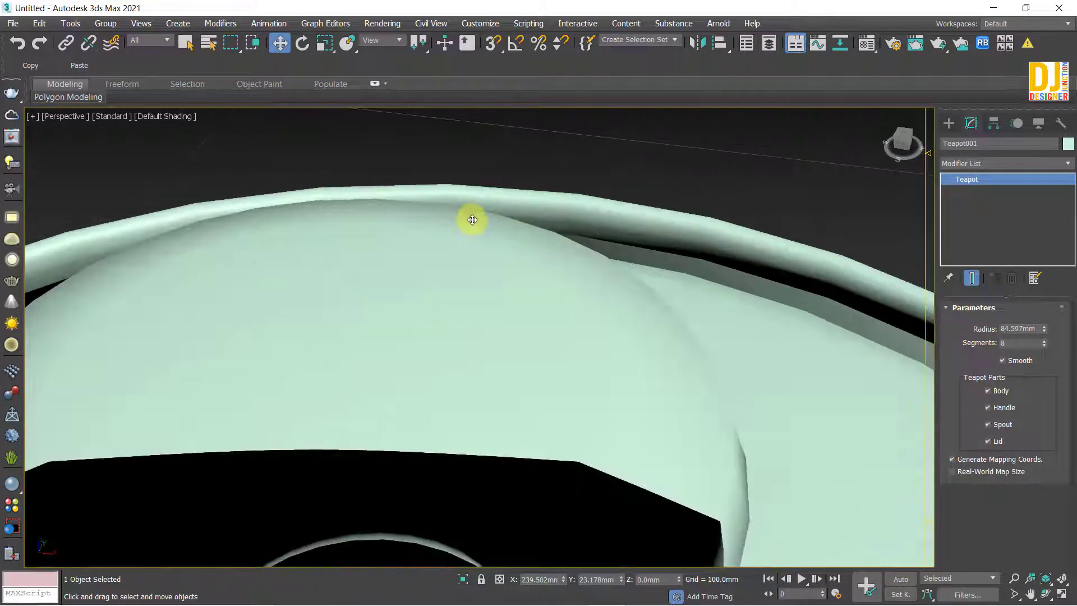
middle_drag(716, 416, 716, 368)
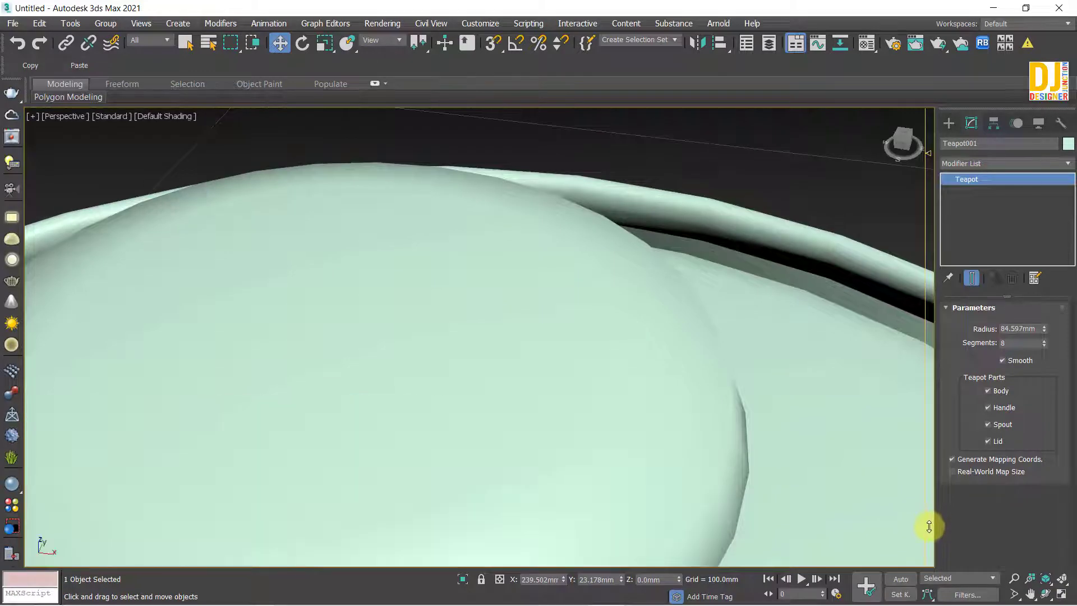
scroll(932, 523, up, 2)
scroll(933, 520, down, 2)
scroll(442, 399, down, 5)
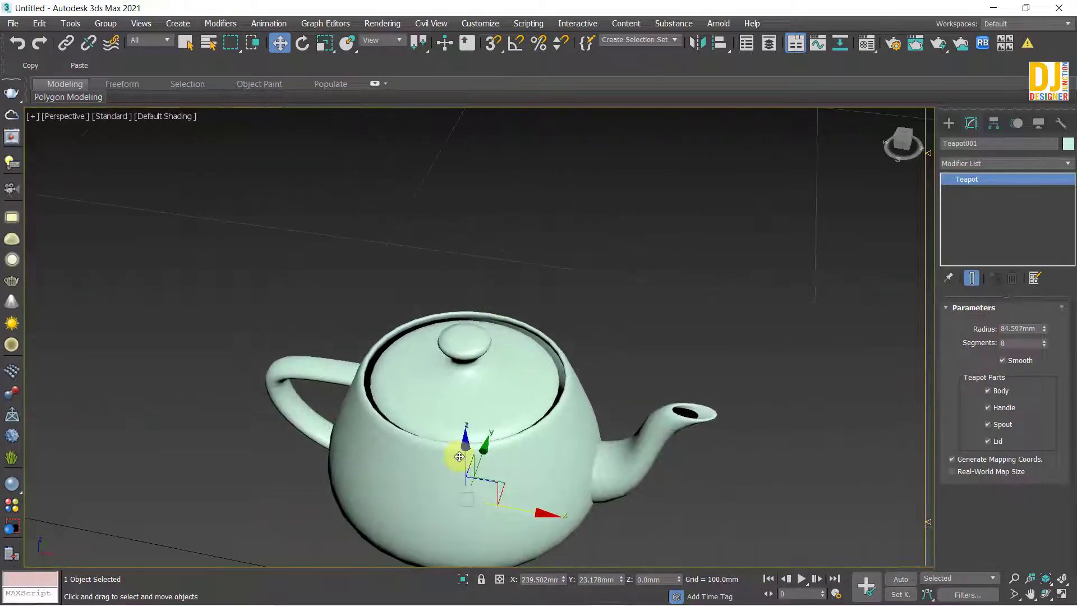
scroll(459, 457, up, 2)
scroll(463, 337, up, 2)
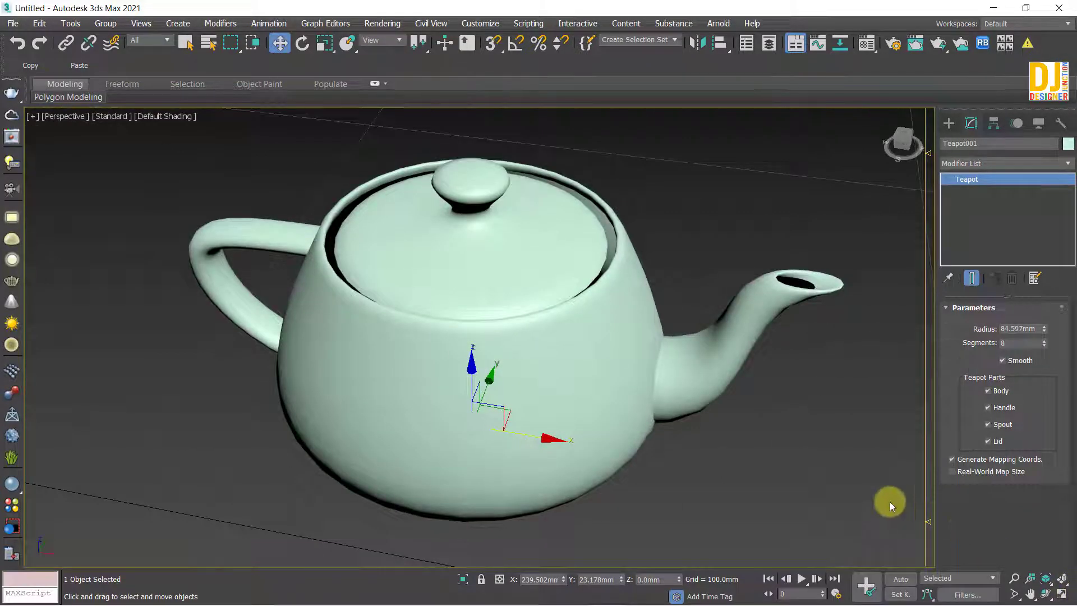
scroll(926, 520, up, 3)
scroll(926, 520, down, 3)
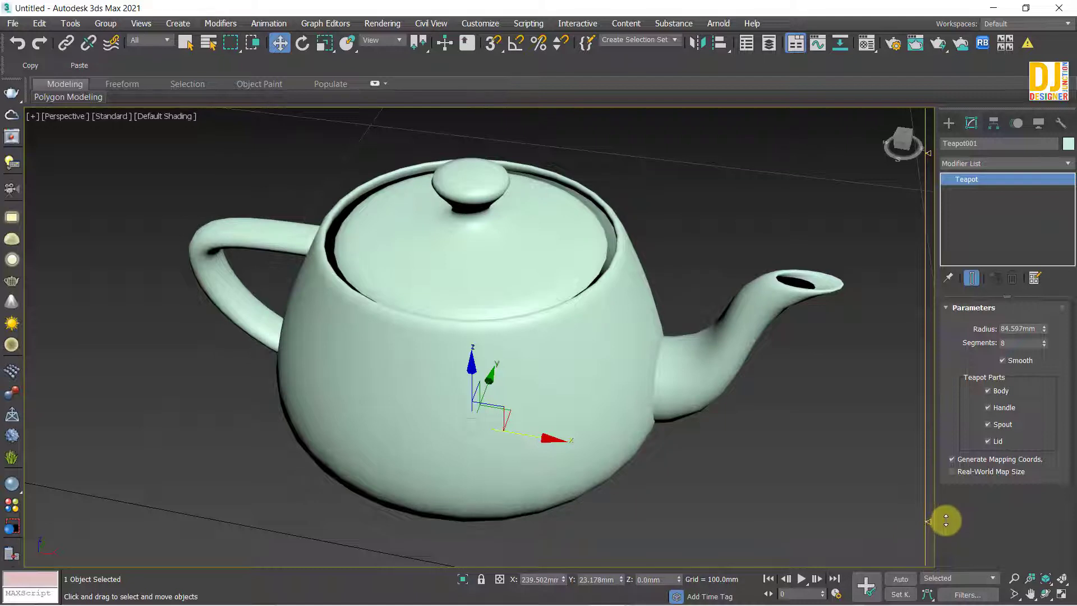
scroll(945, 520, up, 3)
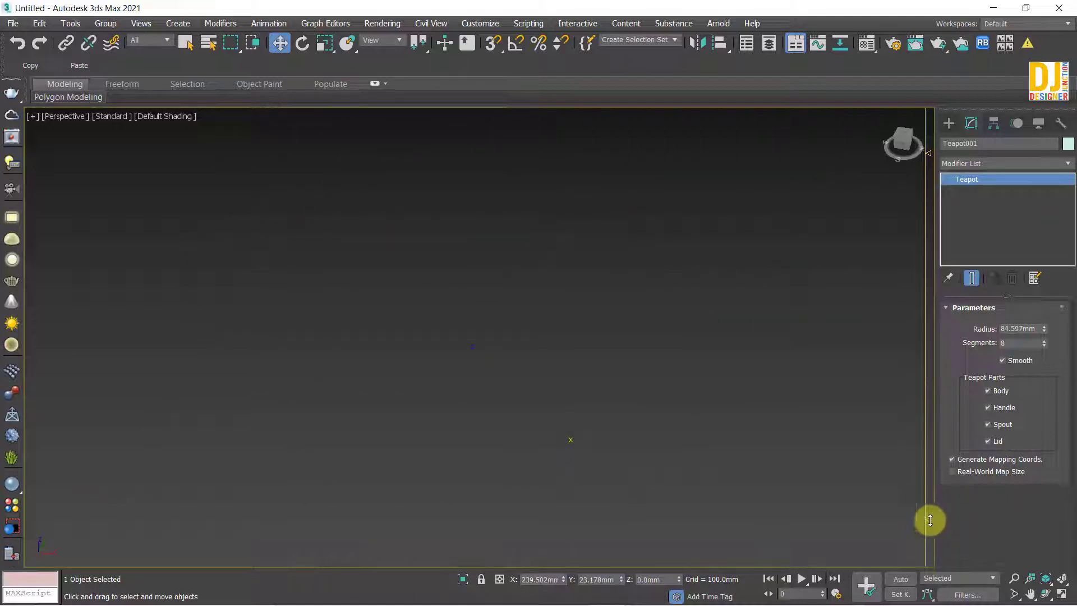
scroll(931, 517, down, 3)
scroll(932, 517, up, 3)
scroll(932, 517, down, 3)
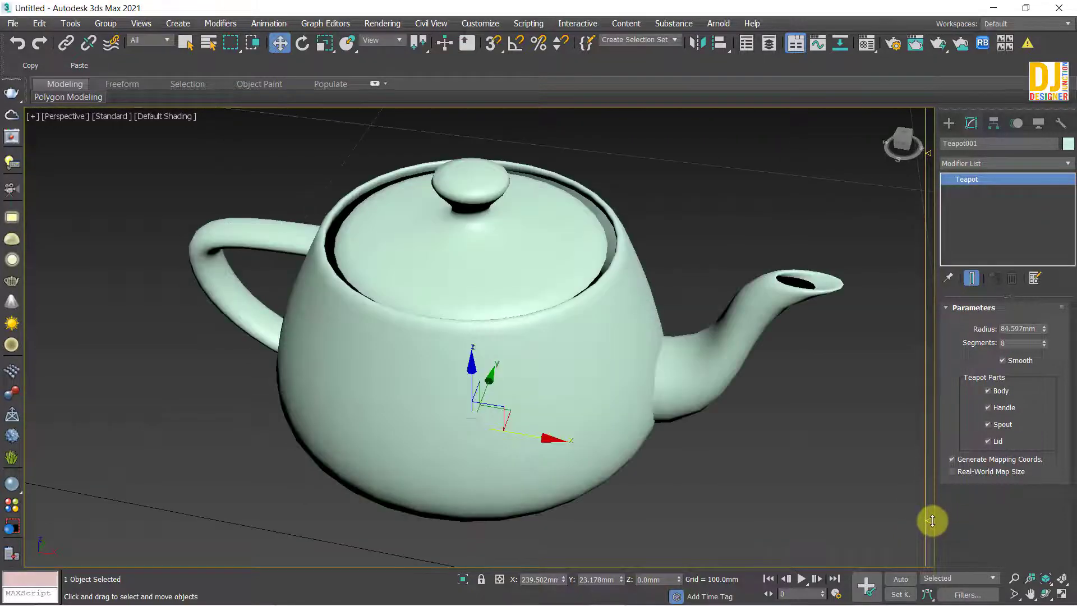
scroll(934, 520, up, 2)
scroll(934, 519, down, 3)
scroll(932, 520, up, 3)
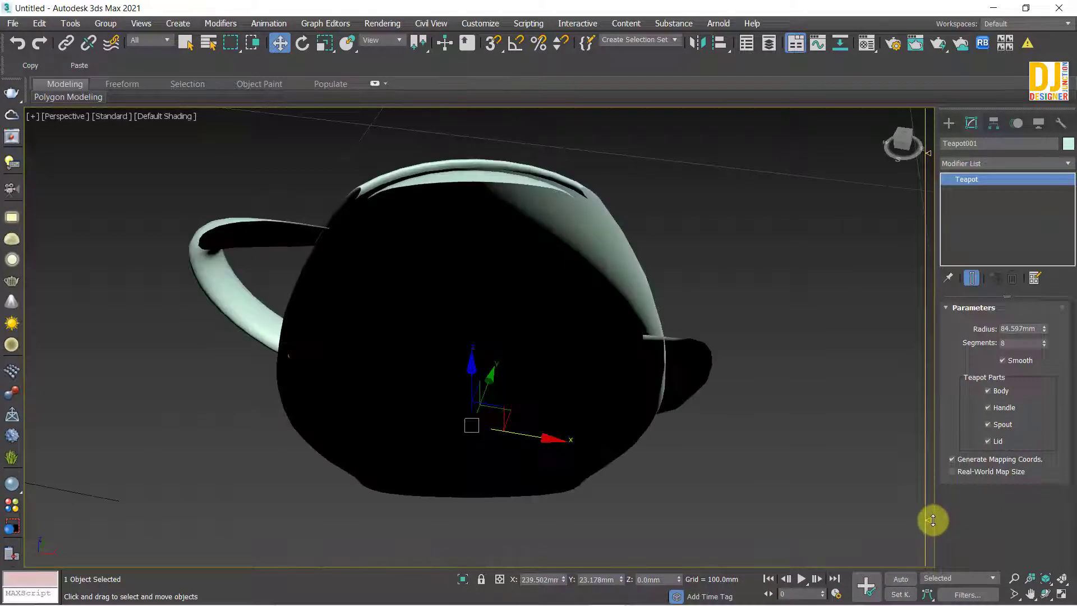
scroll(932, 520, down, 1)
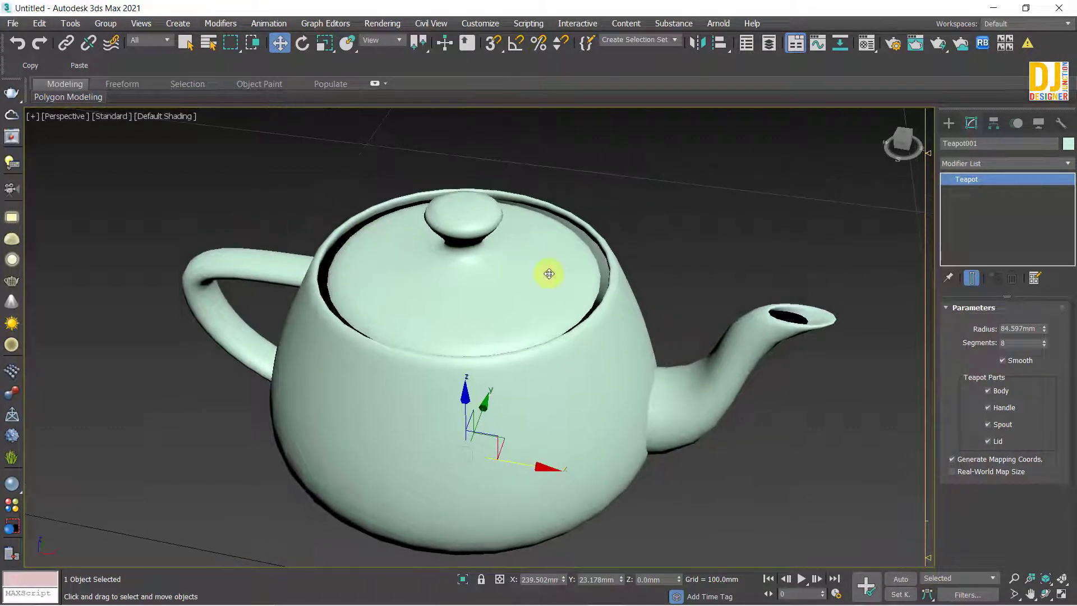
scroll(413, 264, up, 5)
scroll(280, 230, up, 3)
scroll(410, 279, up, 2)
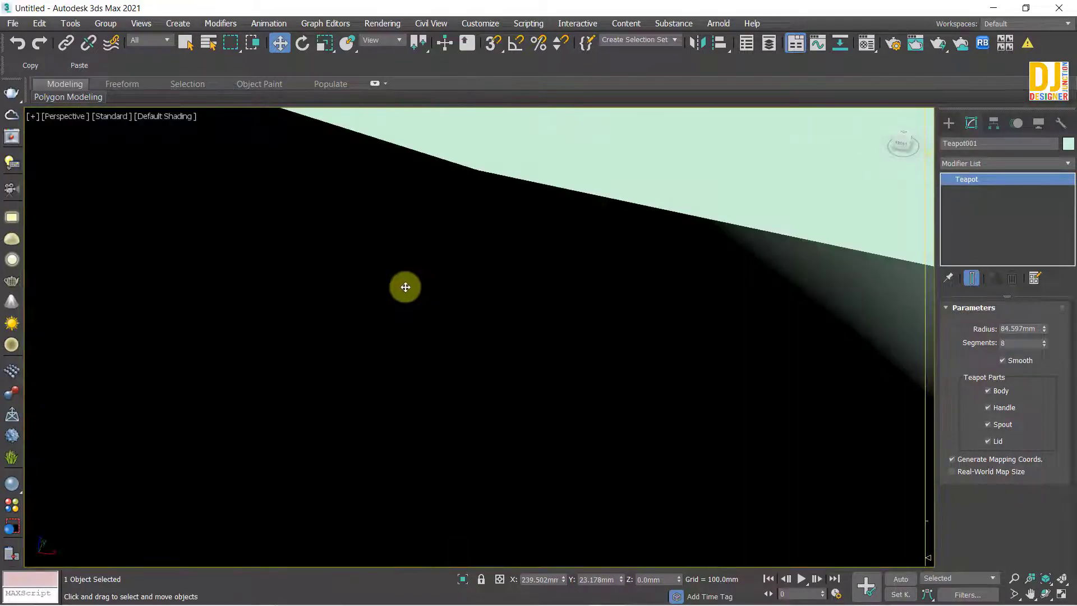
scroll(405, 287, down, 2)
scroll(413, 277, down, 1)
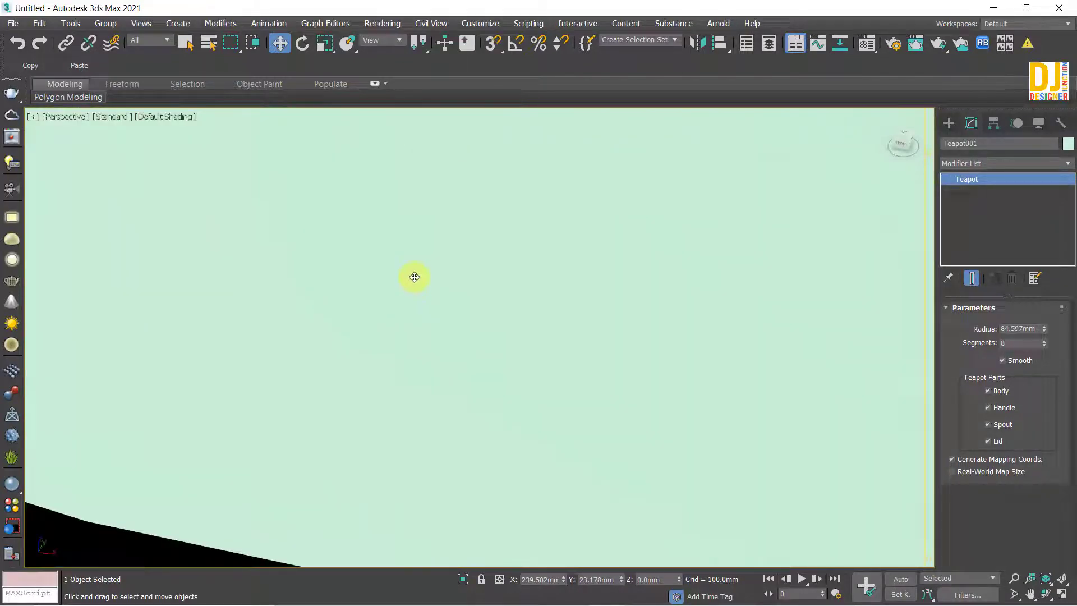
- Zoom around the teapot lid close-up, then frame the whole teapot again
middle_drag(414, 277, 342, 517)
scroll(524, 312, up, 2)
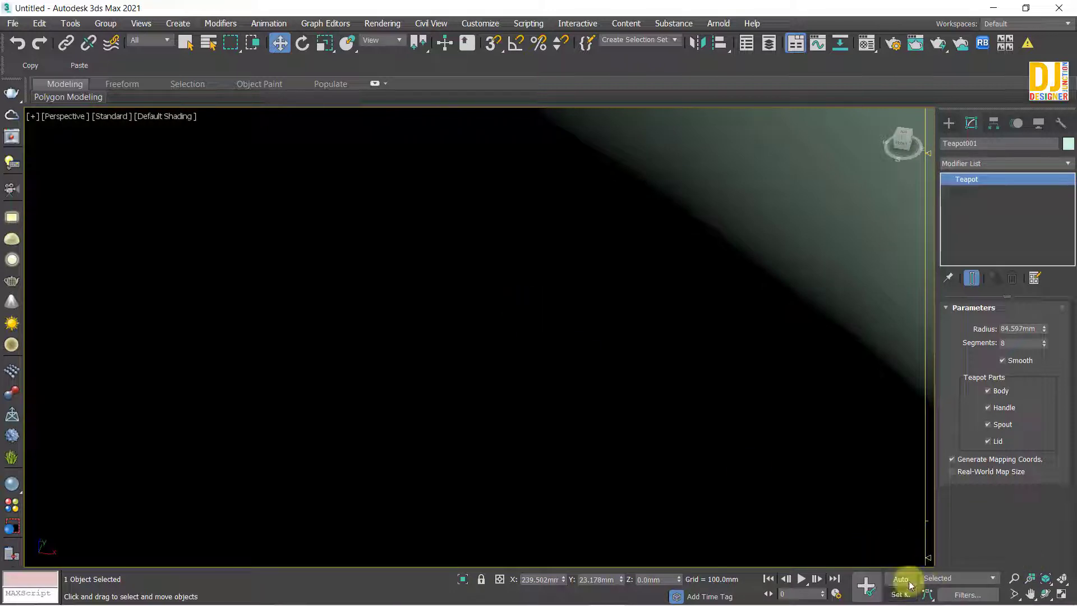
scroll(752, 403, down, 1)
scroll(625, 365, down, 1)
scroll(614, 363, down, 2)
scroll(516, 223, down, 3)
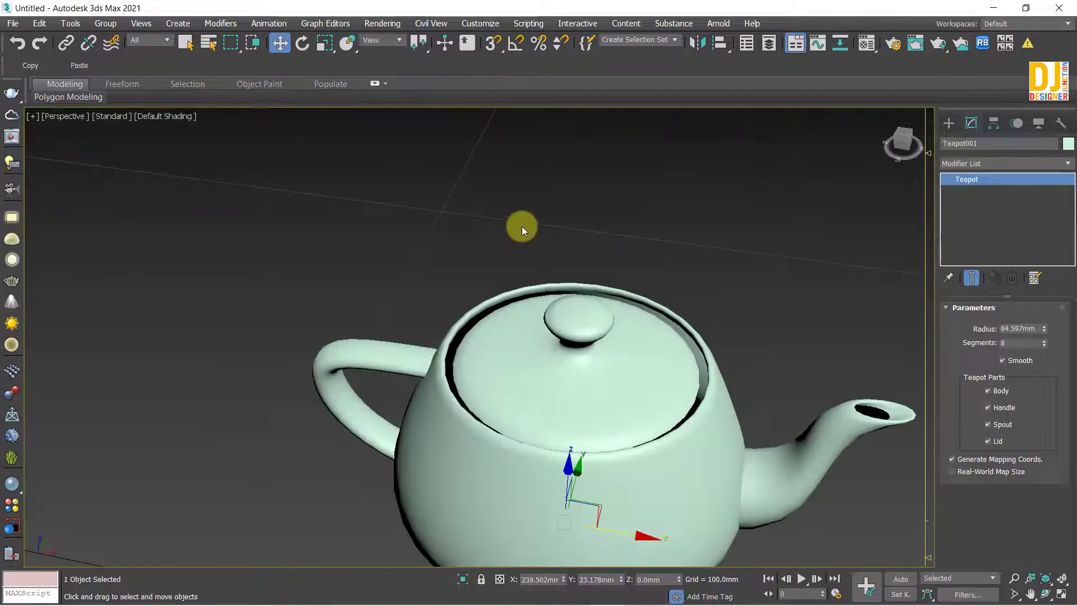
scroll(641, 348, up, 2)
scroll(689, 425, up, 2)
scroll(678, 423, down, 1)
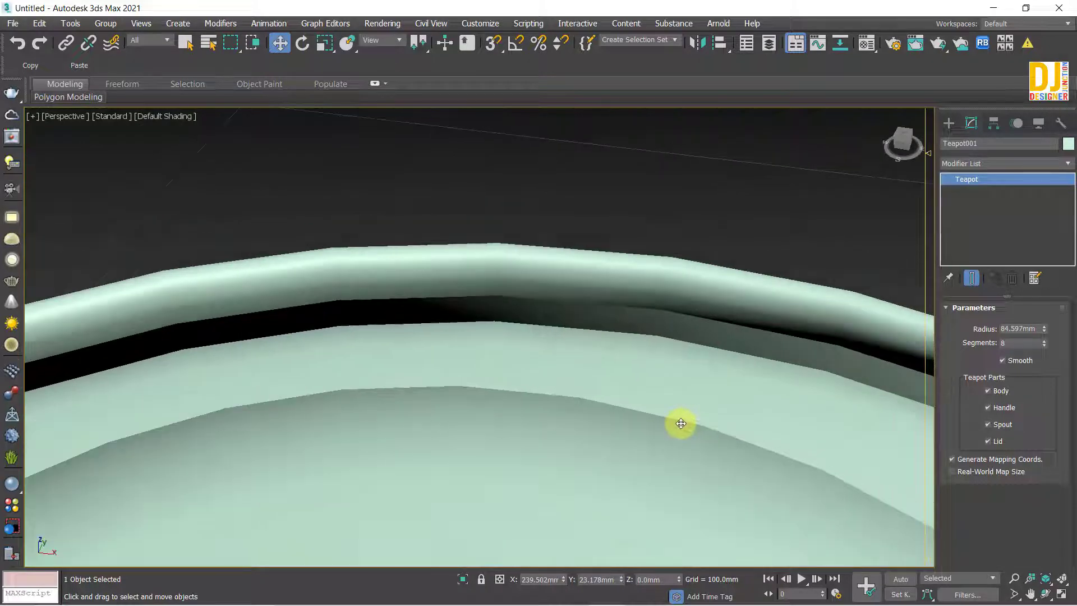
scroll(606, 362, down, 1)
scroll(499, 207, up, 2)
scroll(462, 295, up, 1)
scroll(443, 297, up, 1)
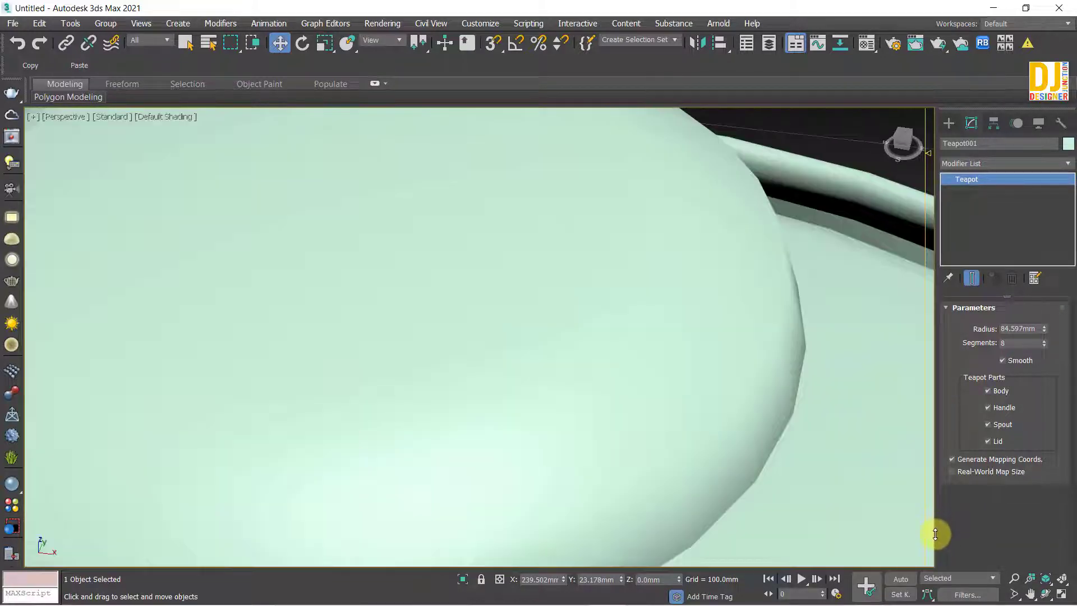
key(z)
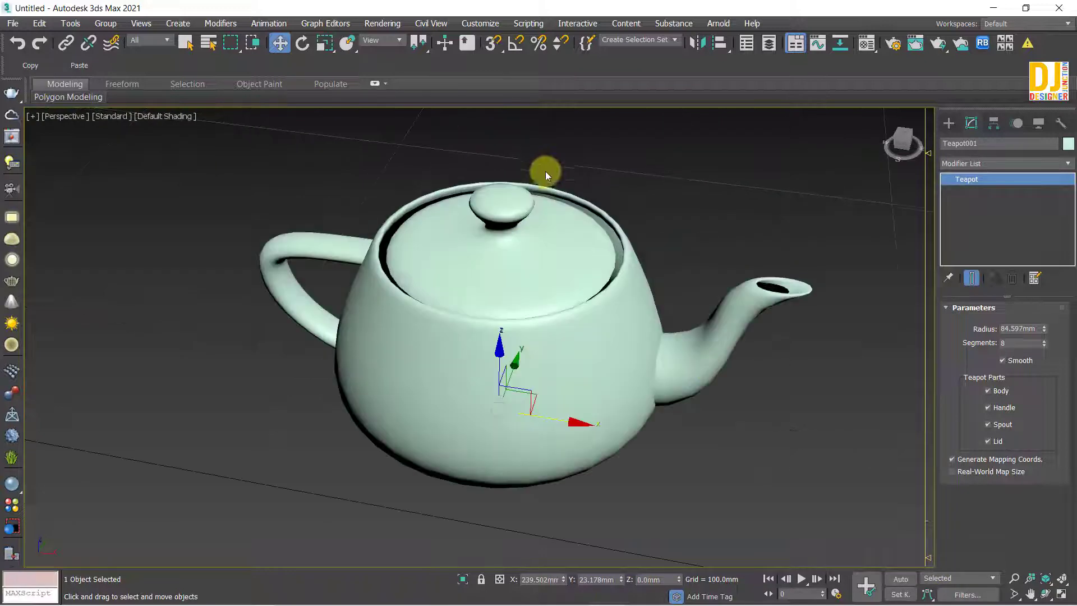
mouse_move(901, 143)
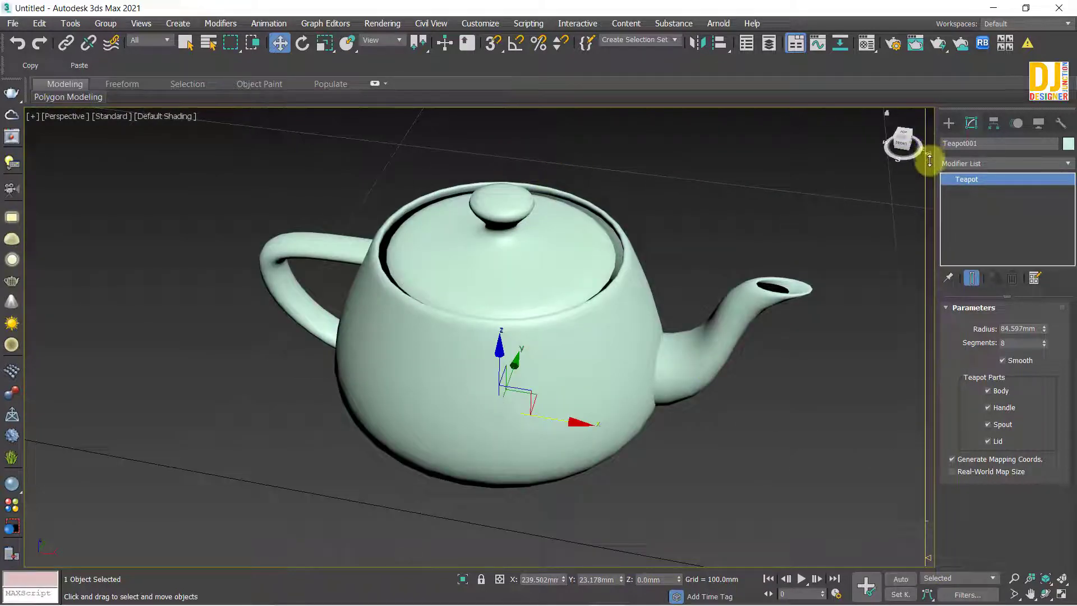
- Clip away the near side of the teapot, restore it, then clip into its front again
key(ctrl+l)
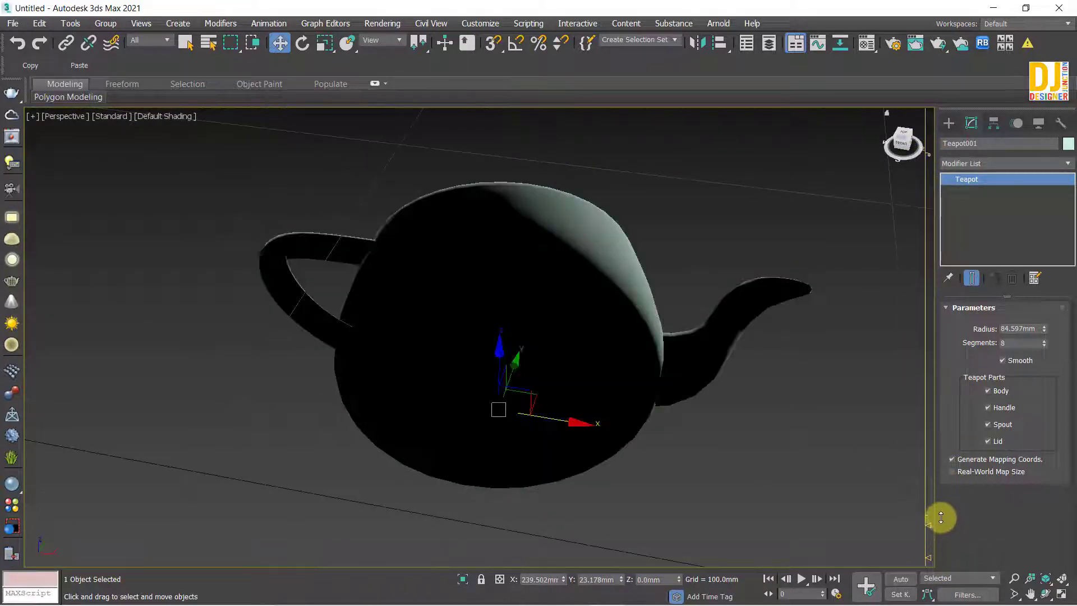
key(ctrl+l)
scroll(402, 198, up, 4)
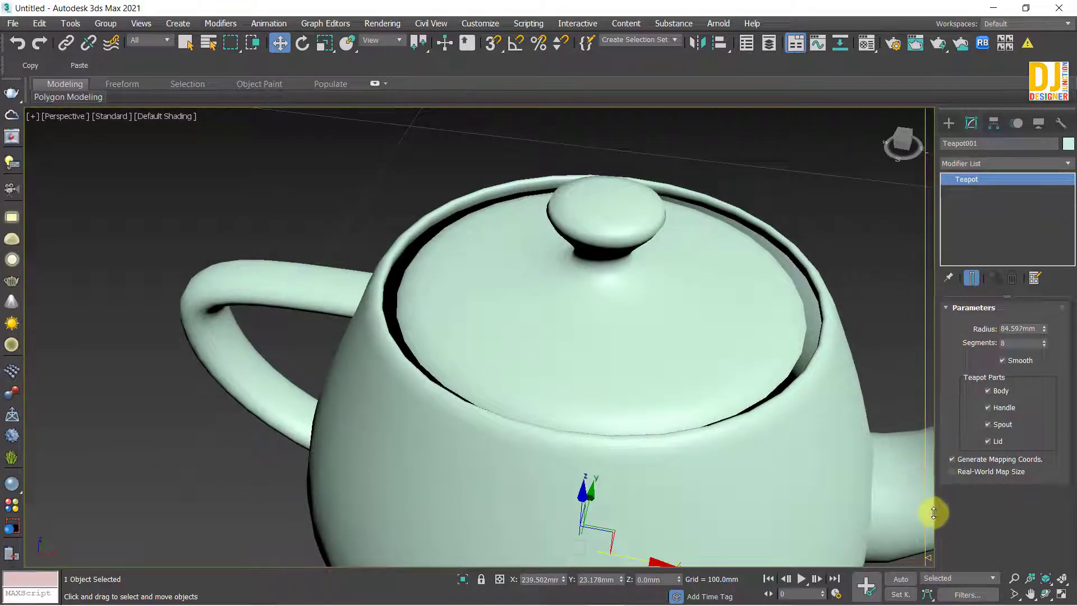
key(ctrl+l)
key(ctrl+l)
- Orbit lower and zoom far out to show the teapot beside the cylinder
alt+middle_drag(428, 342, 464, 187)
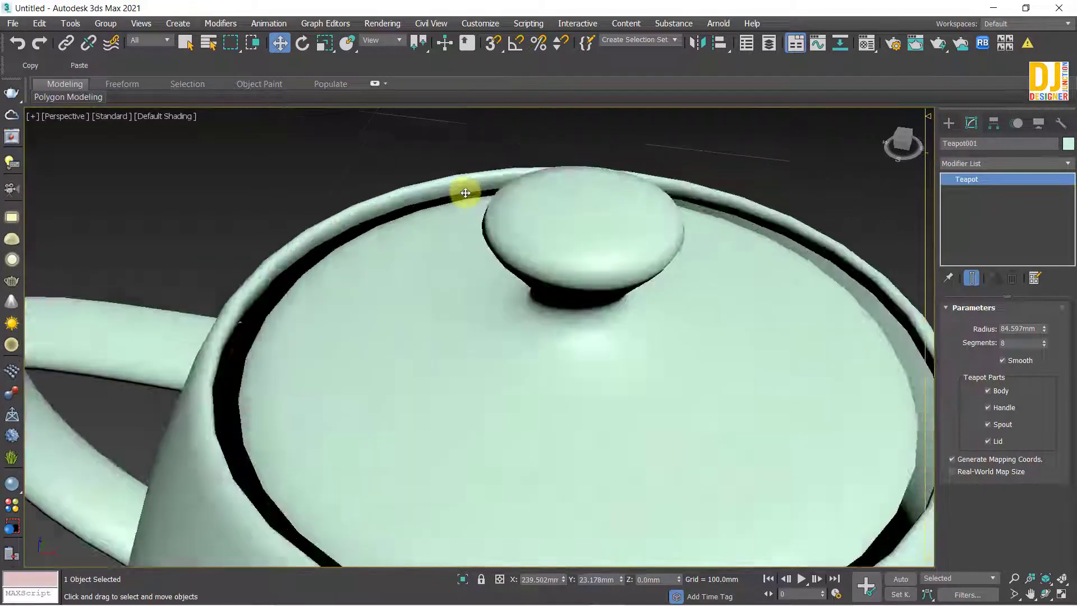
scroll(481, 211, down, 3)
scroll(481, 210, down, 5)
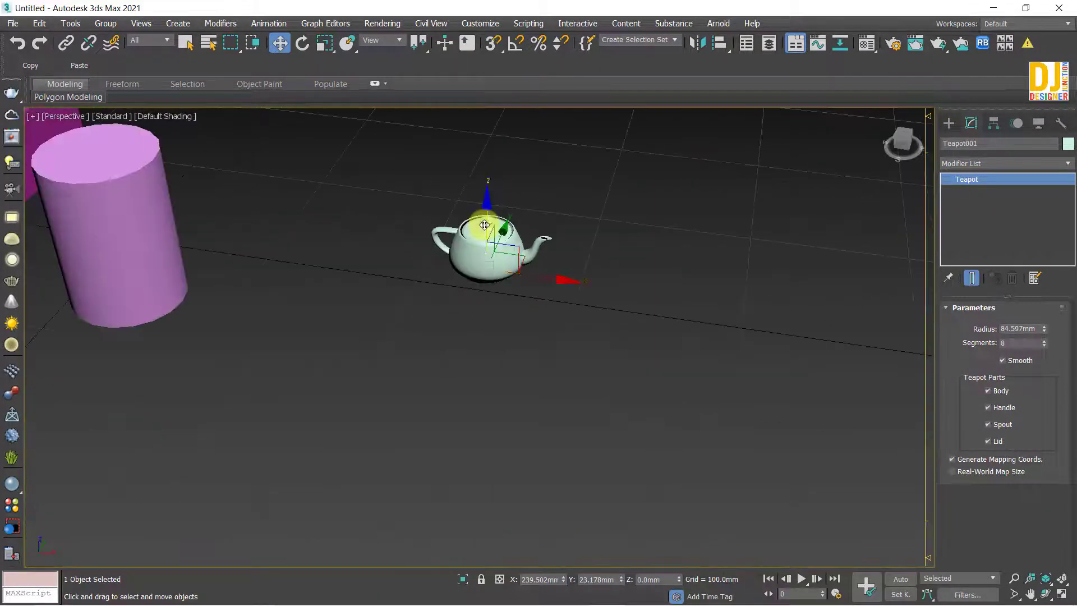
- Deselect the teapot and drag the clipping range until the scene disappears
click(930, 123)
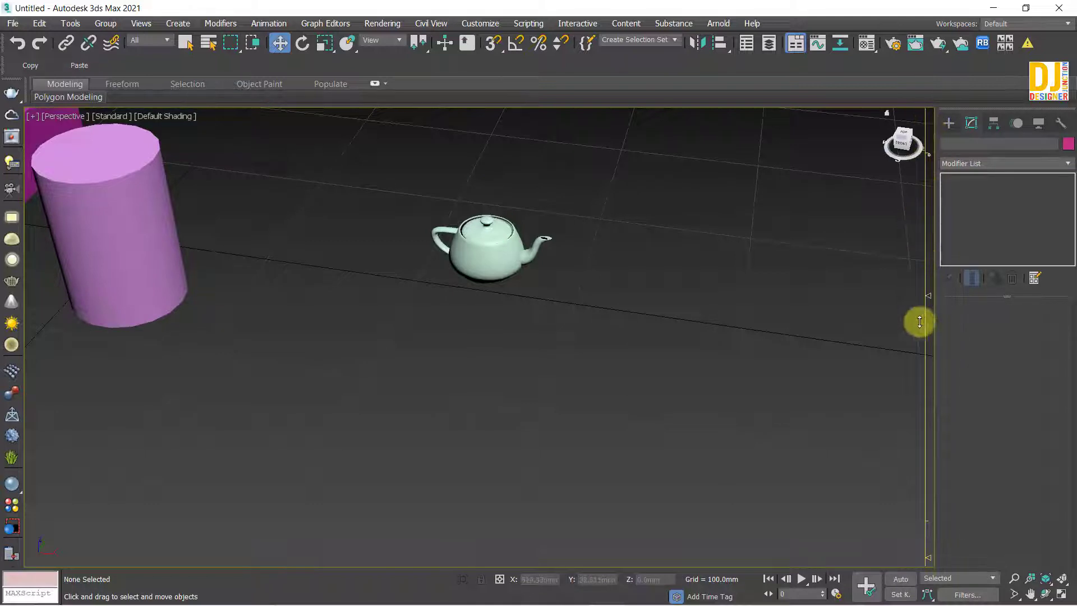
drag(920, 466, 935, 515)
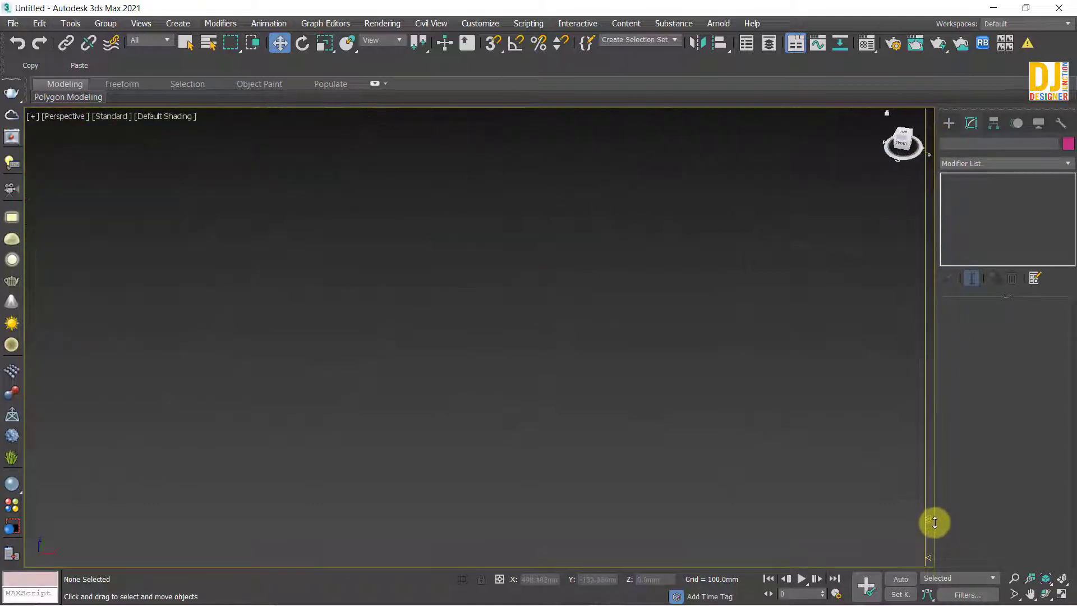
mouse_move(243, 127)
middle_down()
mouse_move(562, 300)
mouse_move(512, 275)
mouse_move(513, 287)
middle_up()
- Widen the clipping range until the box, cylinder and teapot reappear, then recentre the view
middle_drag(873, 512, 665, 418)
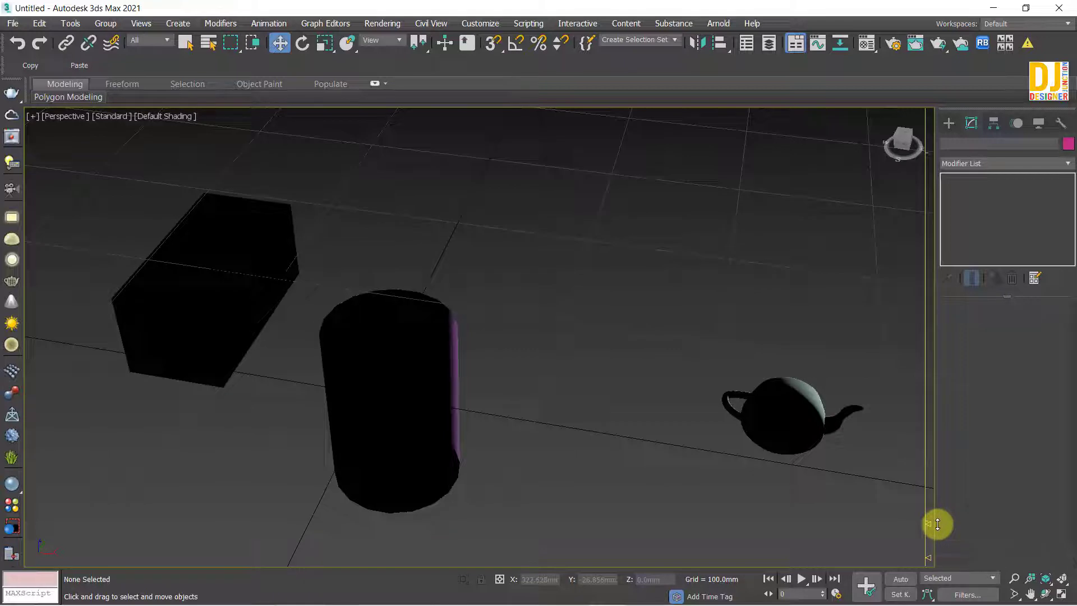
mouse_move(937, 535)
mouse_down()
mouse_move(948, 498)
mouse_move(946, 516)
mouse_up()
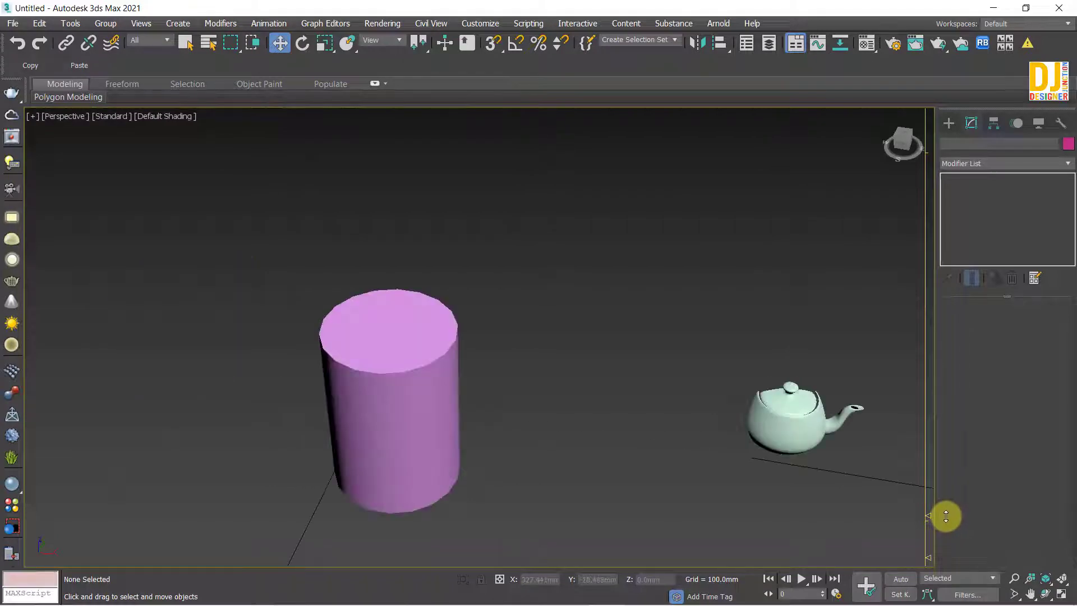
drag(945, 516, 948, 511)
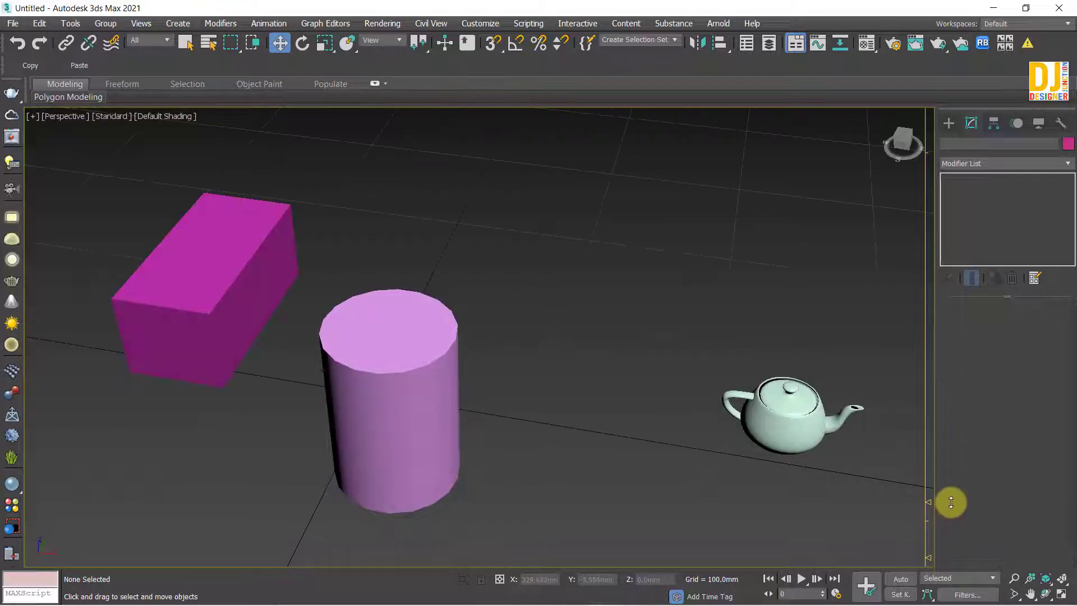
drag(949, 513, 923, 75)
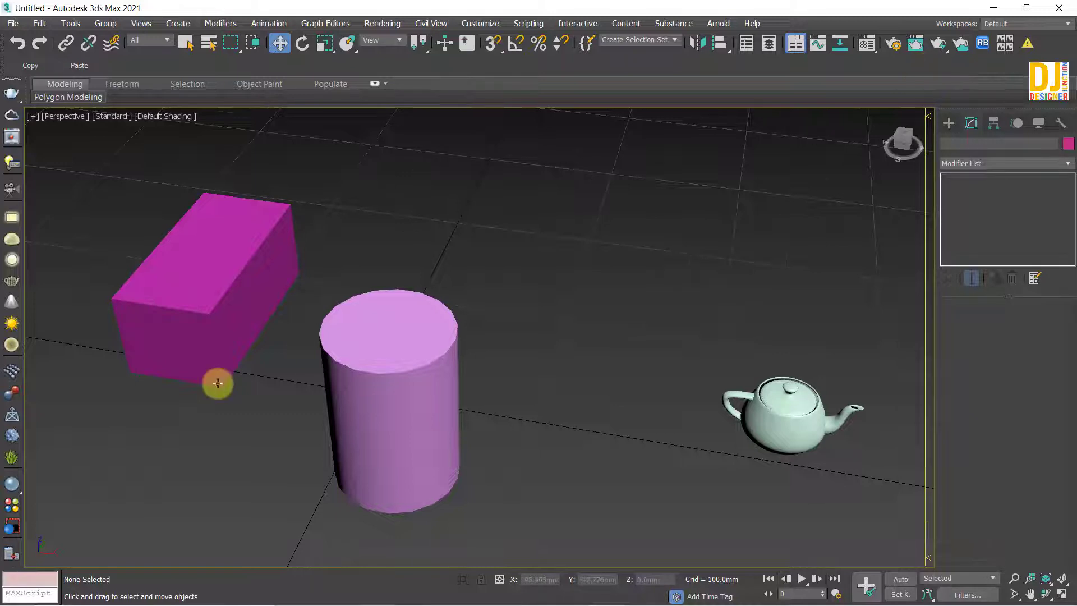
middle_drag(241, 373, 385, 329)
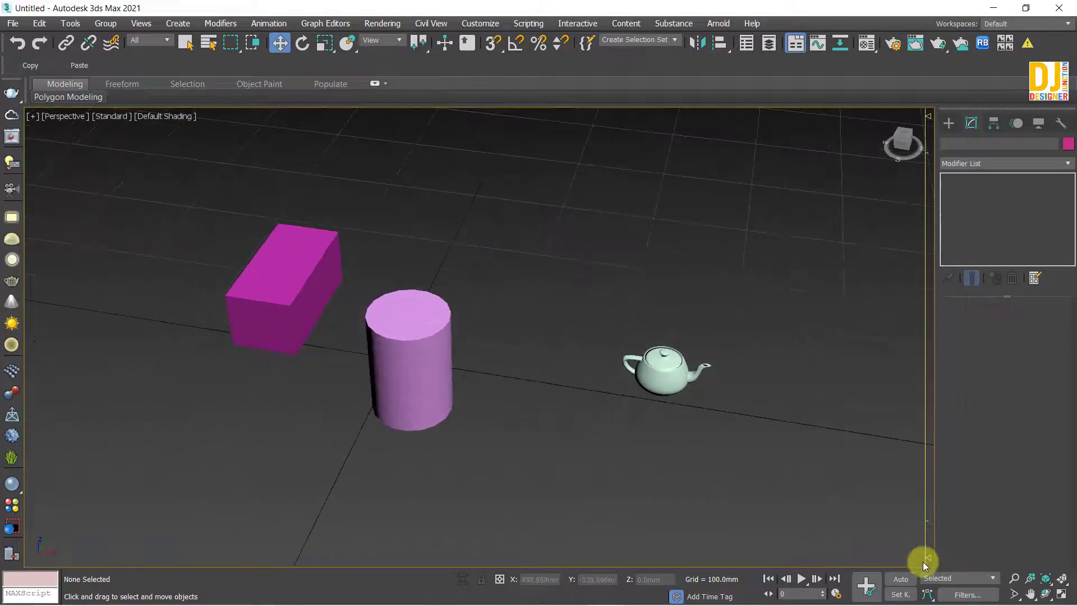
- Select the magenta box and scroll-zoom in close until the view clips into it
click(324, 288)
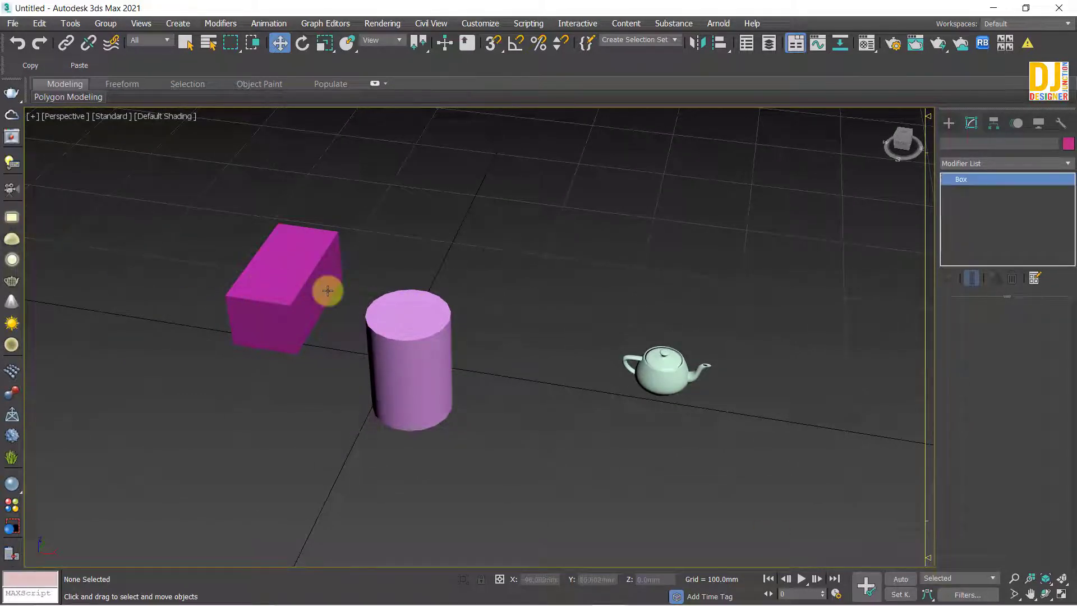
scroll(308, 305, up, 4)
scroll(313, 353, up, 3)
scroll(597, 419, up, 2)
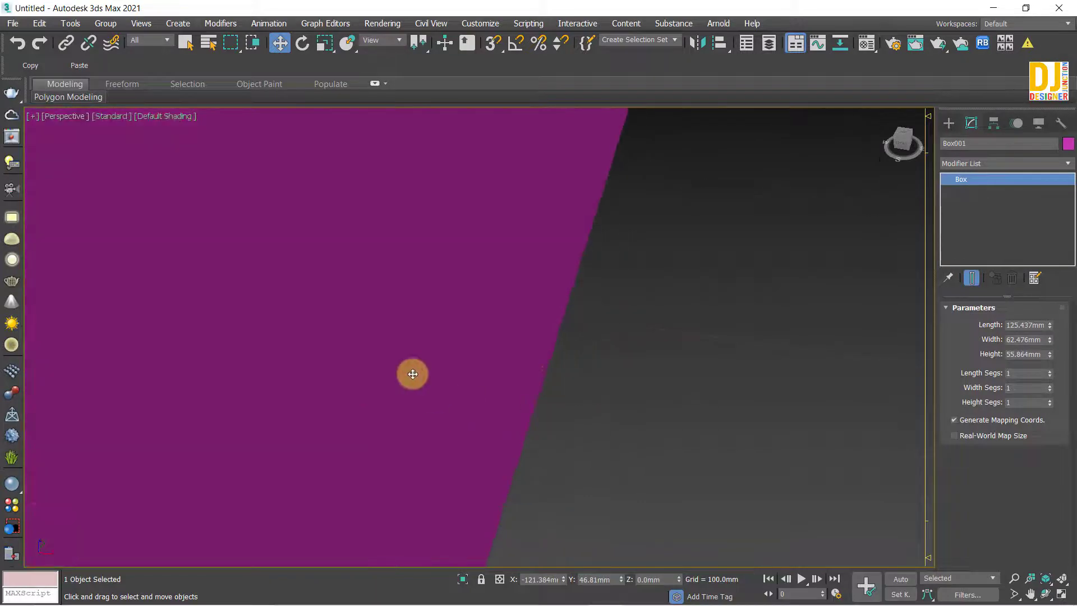
scroll(476, 334, up, 3)
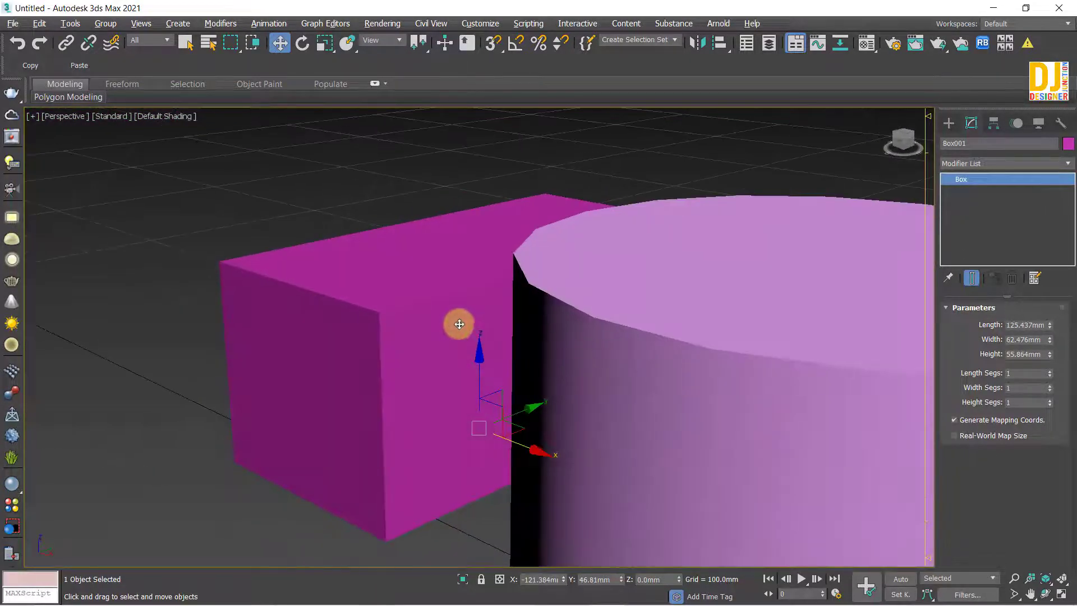
scroll(336, 294, up, 3)
scroll(342, 301, up, 3)
scroll(360, 299, up, 2)
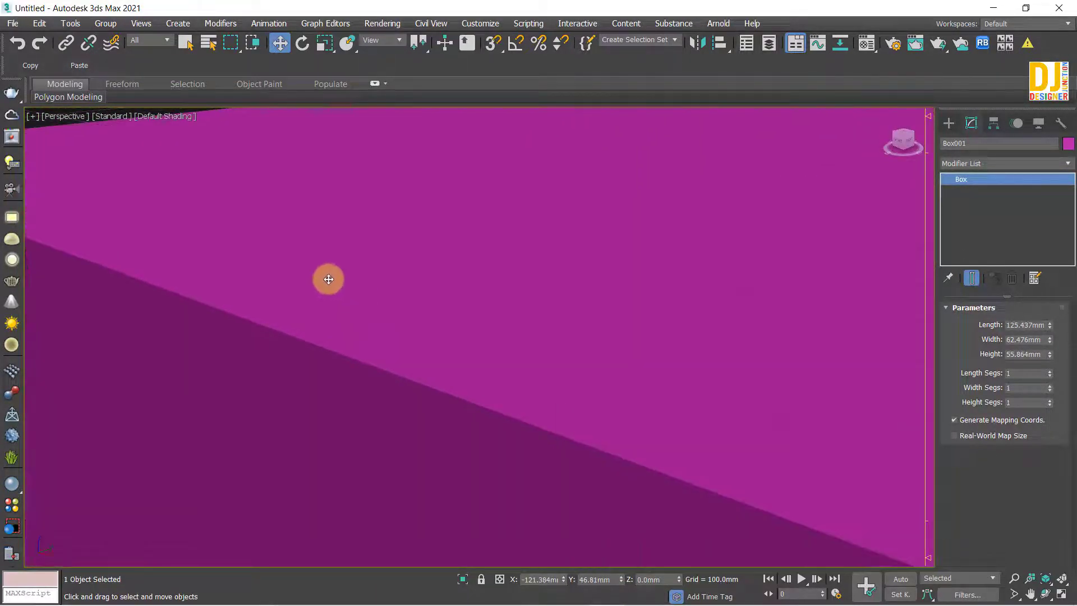
- Fine-tune the close zoom and drag the lower clipping arrow down to reveal the box's near face
scroll(365, 308, down, 2)
scroll(448, 325, down, 2)
scroll(499, 337, down, 1)
scroll(555, 337, up, 2)
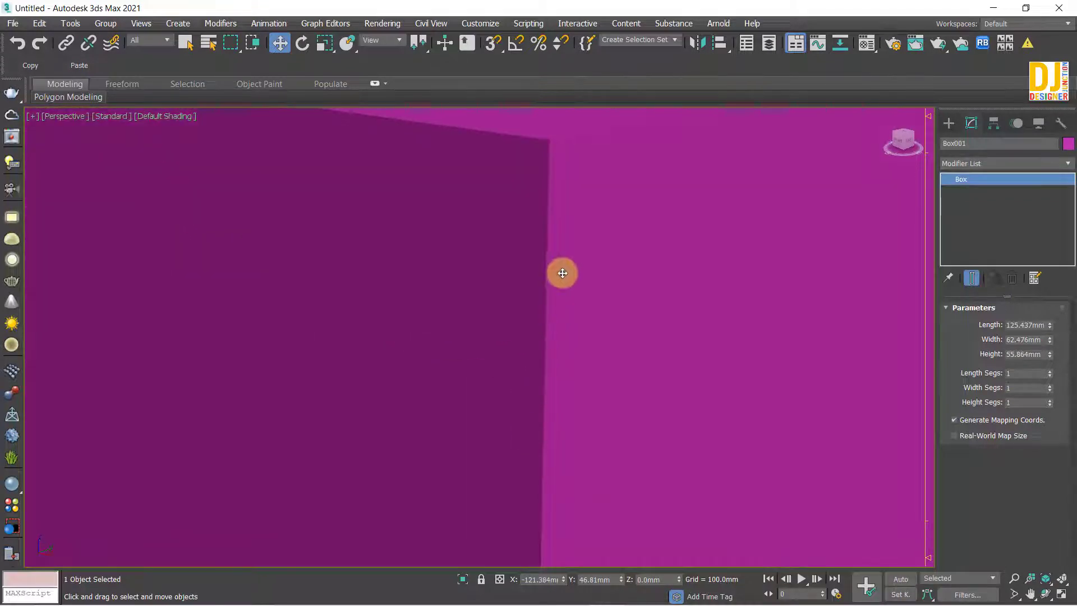
scroll(552, 224, up, 2)
scroll(535, 224, down, 1)
scroll(505, 274, down, 1)
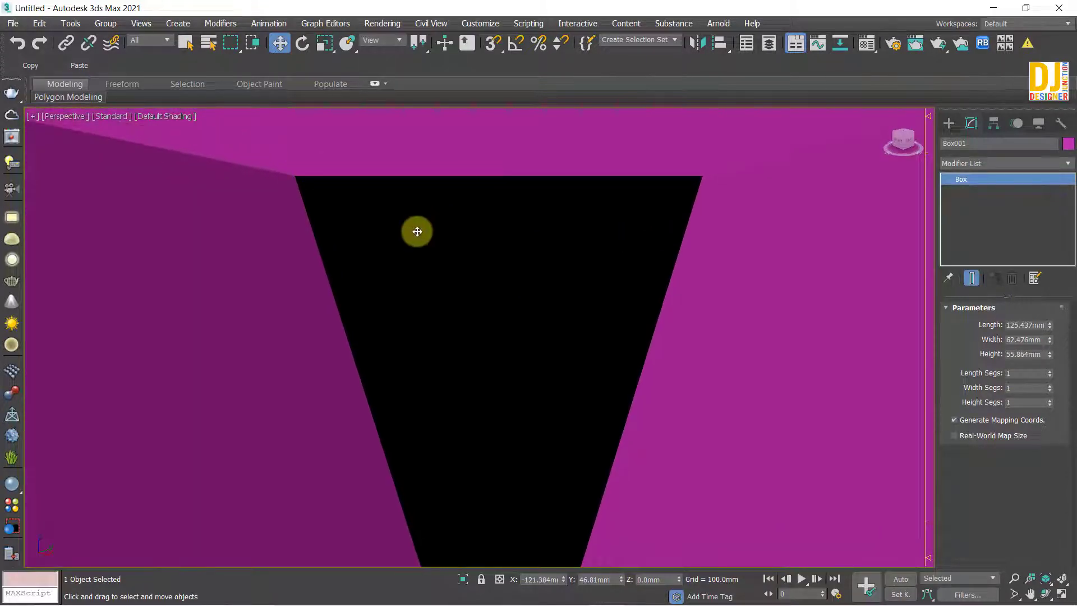
scroll(607, 246, down, 1)
scroll(607, 246, up, 2)
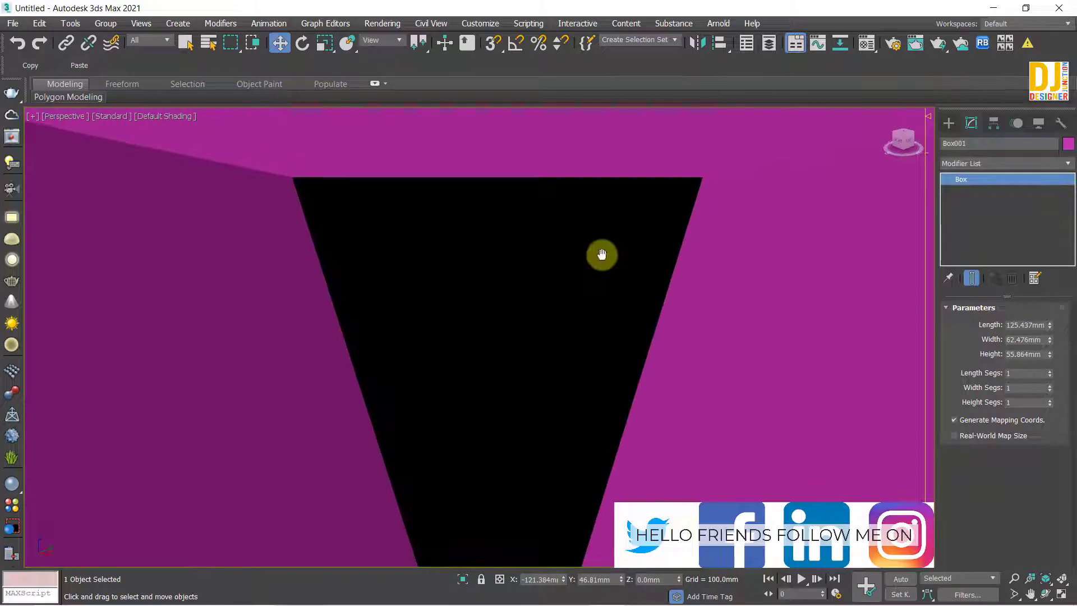
scroll(580, 263, down, 1)
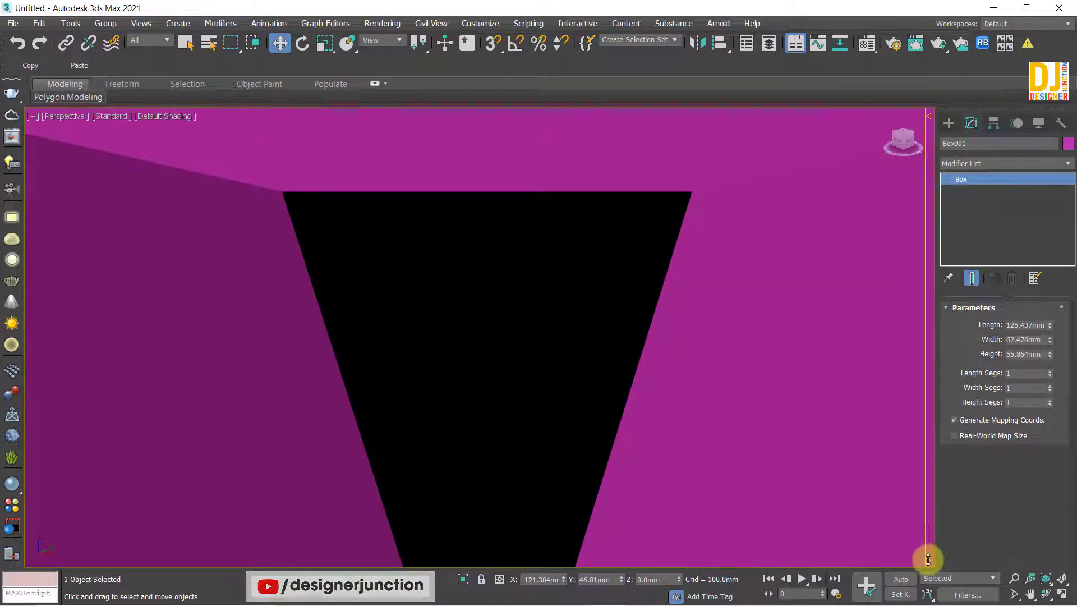
scroll(940, 516, up, 1)
scroll(941, 515, up, 2)
scroll(942, 514, down, 1)
drag(941, 522, 926, 530)
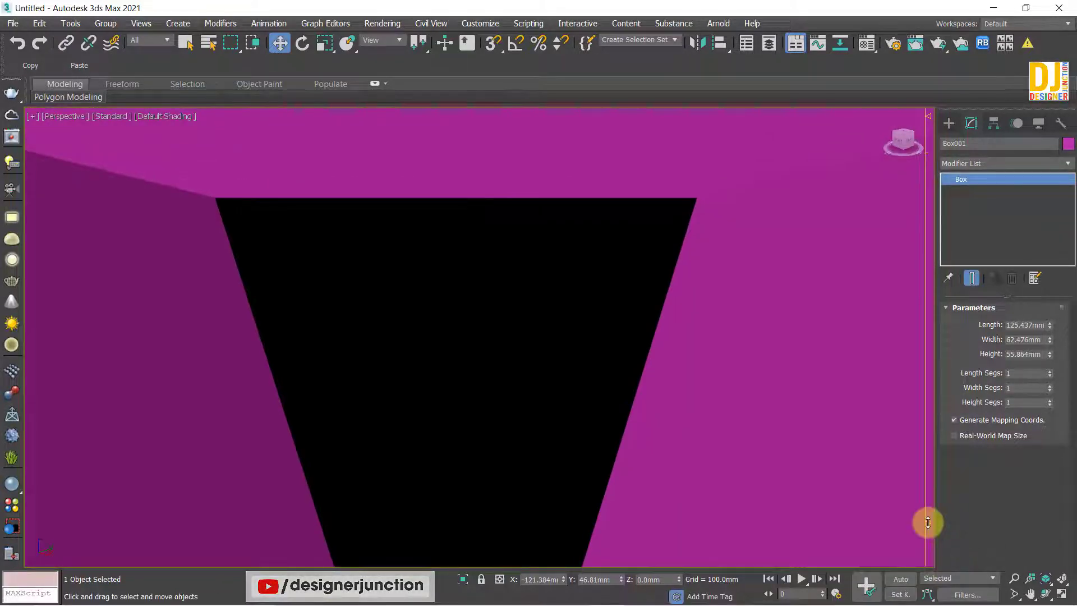
- Toggle Viewport Clipping off and on repeatedly to compare the box close-up
click(59, 116)
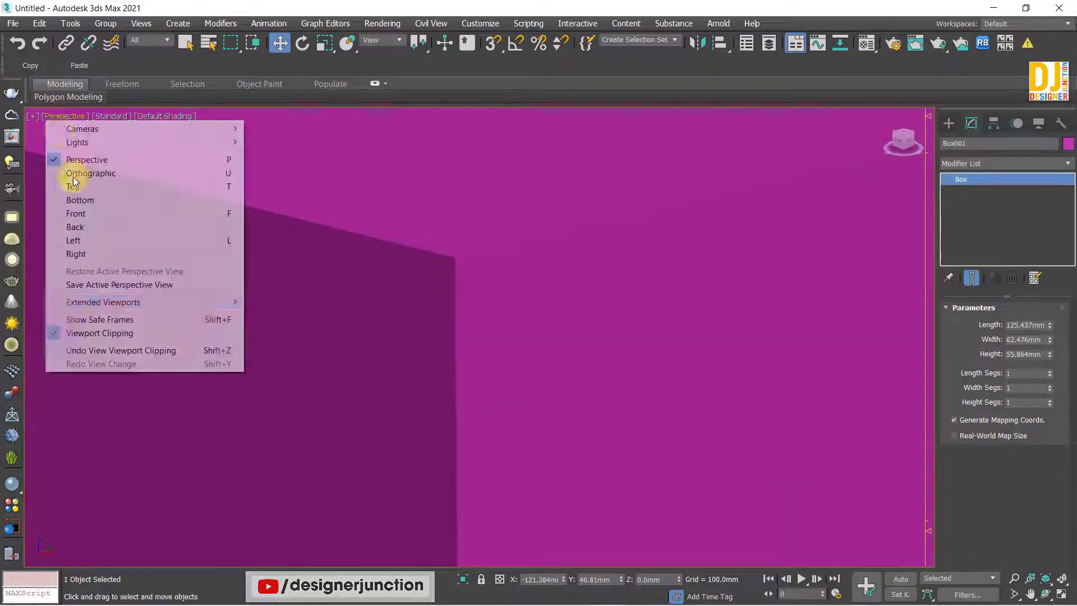
click(79, 333)
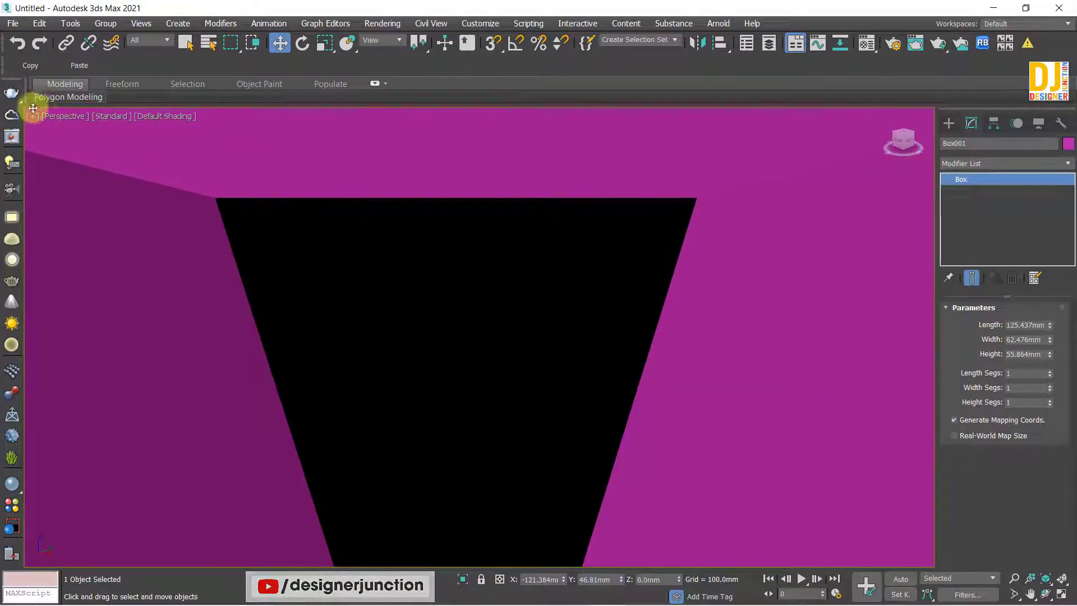
click(59, 116)
click(83, 333)
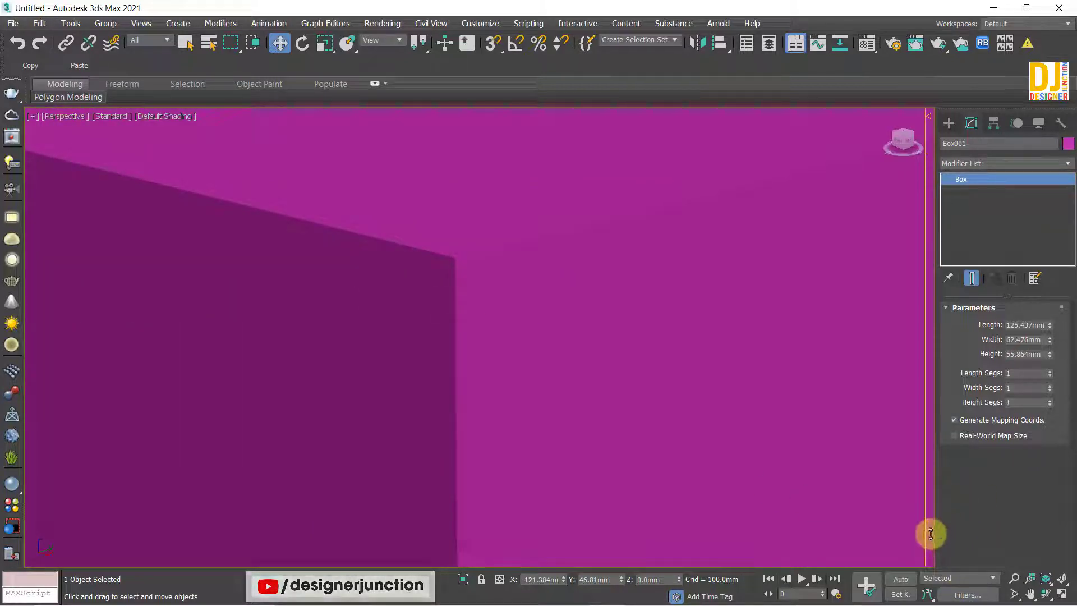
click(46, 116)
click(100, 332)
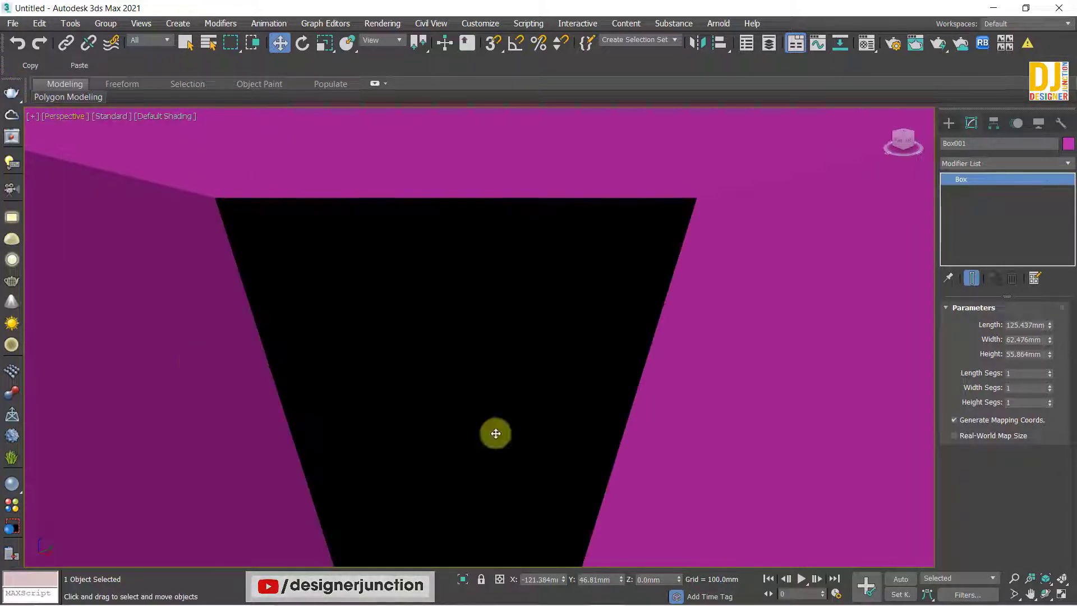
click(47, 116)
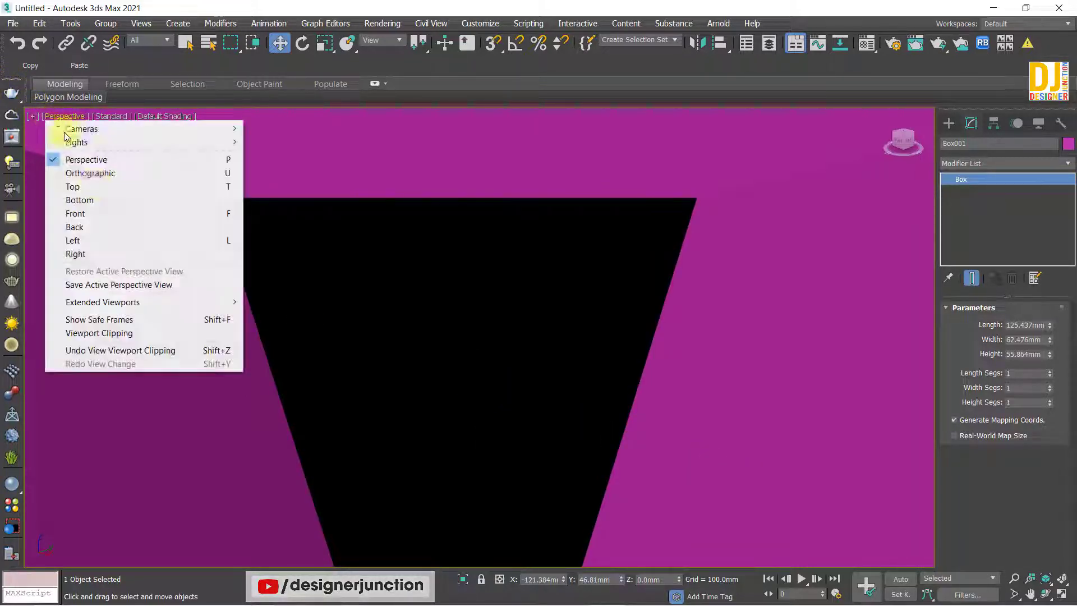
click(102, 334)
- Zoom out, turn Viewport Clipping on, and adjust the clipping arrows so the box and cylinder reappear
scroll(441, 328, down, 3)
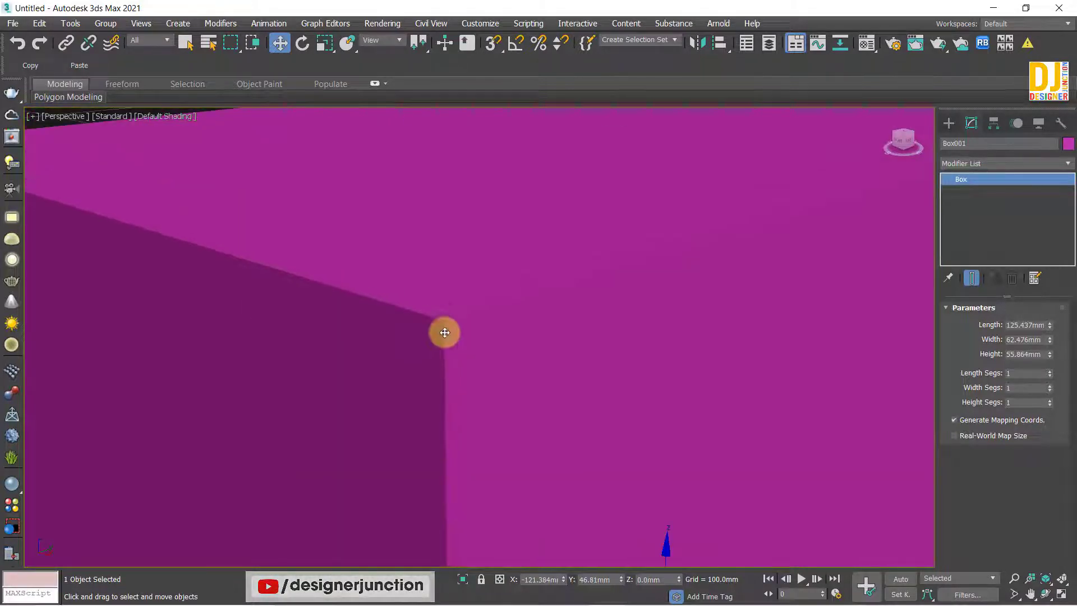
scroll(442, 329, down, 3)
scroll(442, 328, down, 3)
click(56, 116)
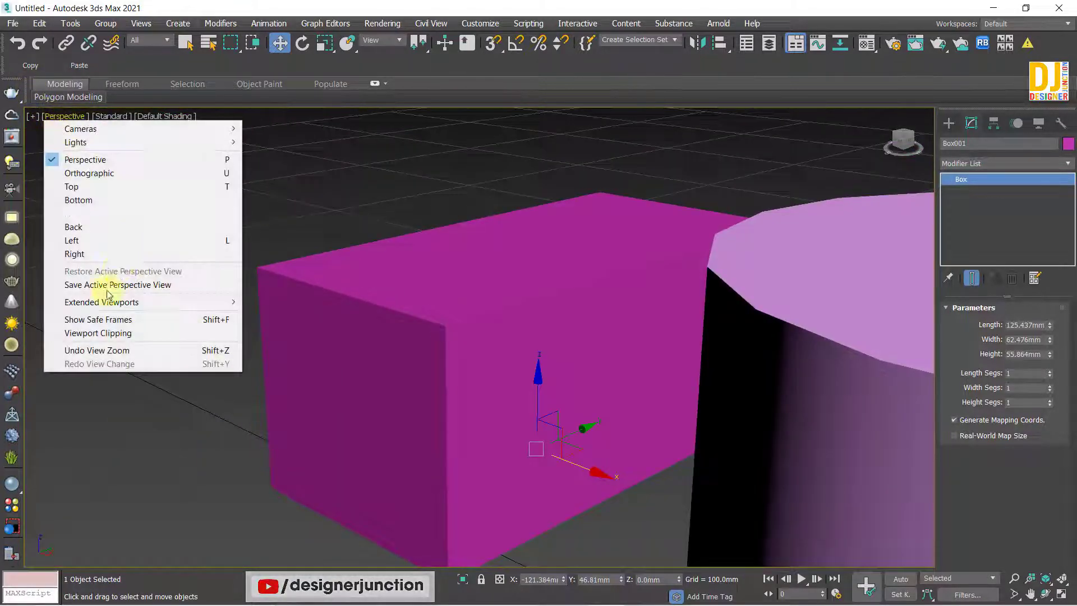
click(96, 333)
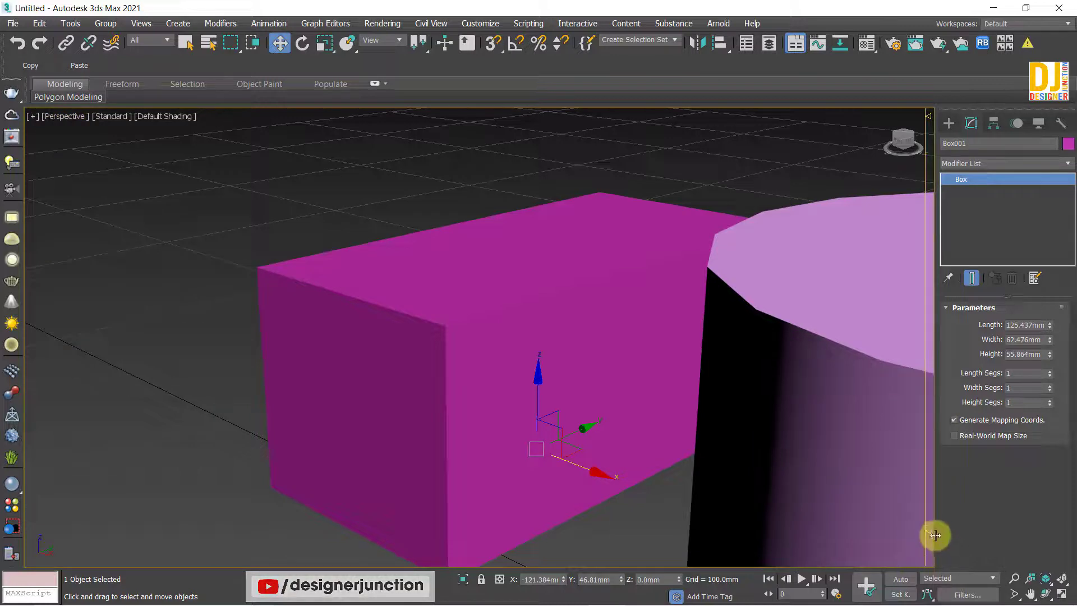
mouse_move(927, 532)
mouse_down()
mouse_move(935, 519)
mouse_move(921, 584)
mouse_move(927, 501)
mouse_up()
drag(934, 572, 928, 557)
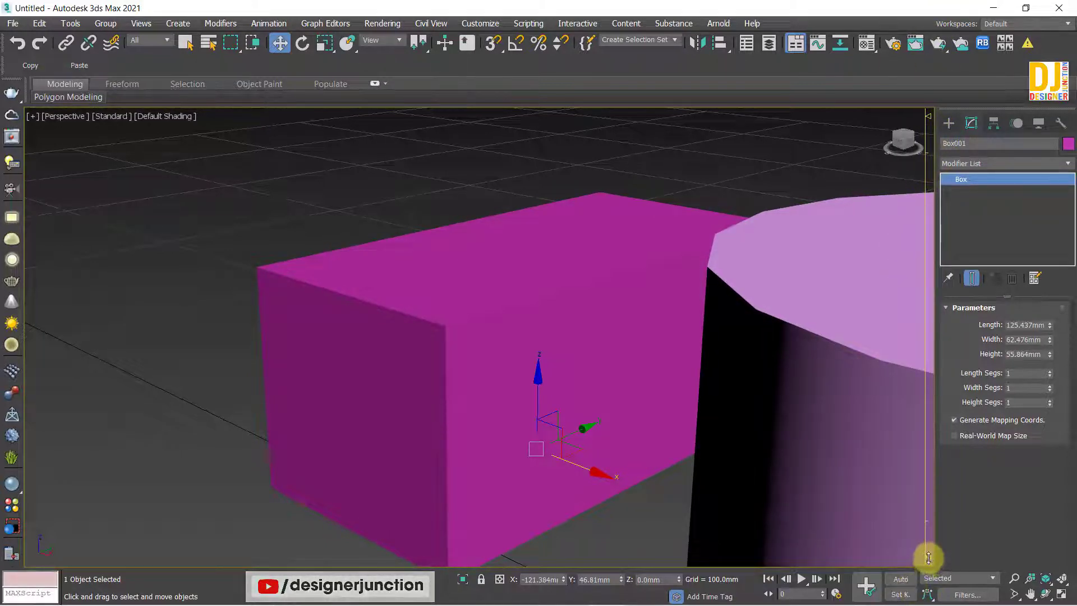
- Zoom out, orbit to look down on the scene, and deselect the box
scroll(393, 233, down, 10)
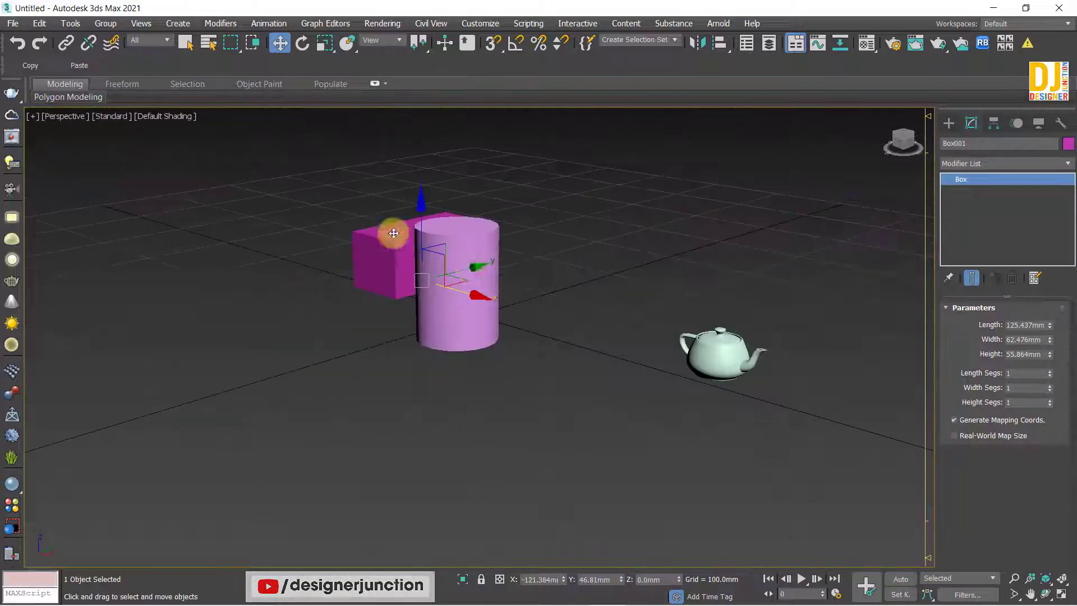
scroll(481, 281, up, 5)
scroll(460, 290, down, 5)
mouse_move(440, 293)
alt+middle_down()
mouse_move(582, 354)
mouse_move(516, 305)
mouse_move(379, 308)
mouse_move(377, 293)
mouse_move(408, 276)
mouse_move(379, 298)
alt+middle_up()
click(548, 300)
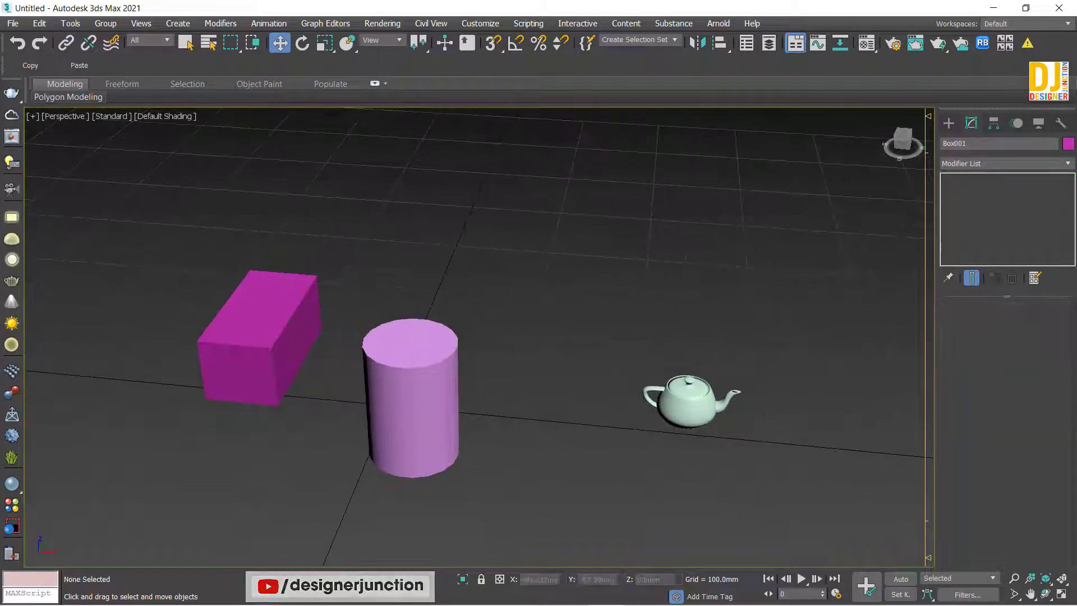
- Test the clipping arrow and check the Viewport Clipping option so box, cylinder and teapot show fully
mouse_move(930, 559)
mouse_down()
mouse_move(945, 508)
mouse_move(947, 543)
mouse_up()
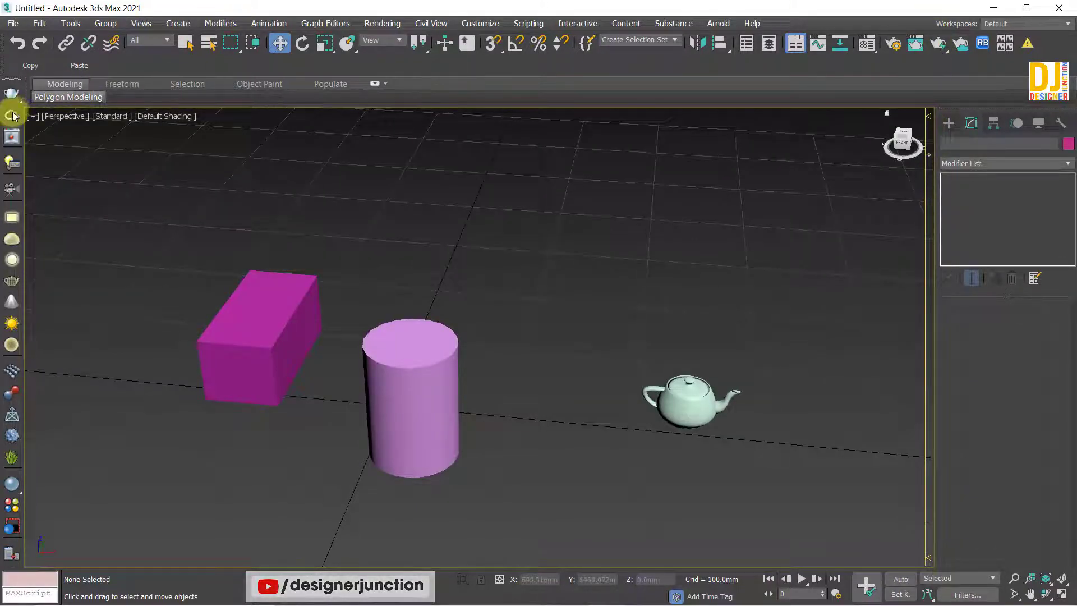
click(62, 116)
click(117, 323)
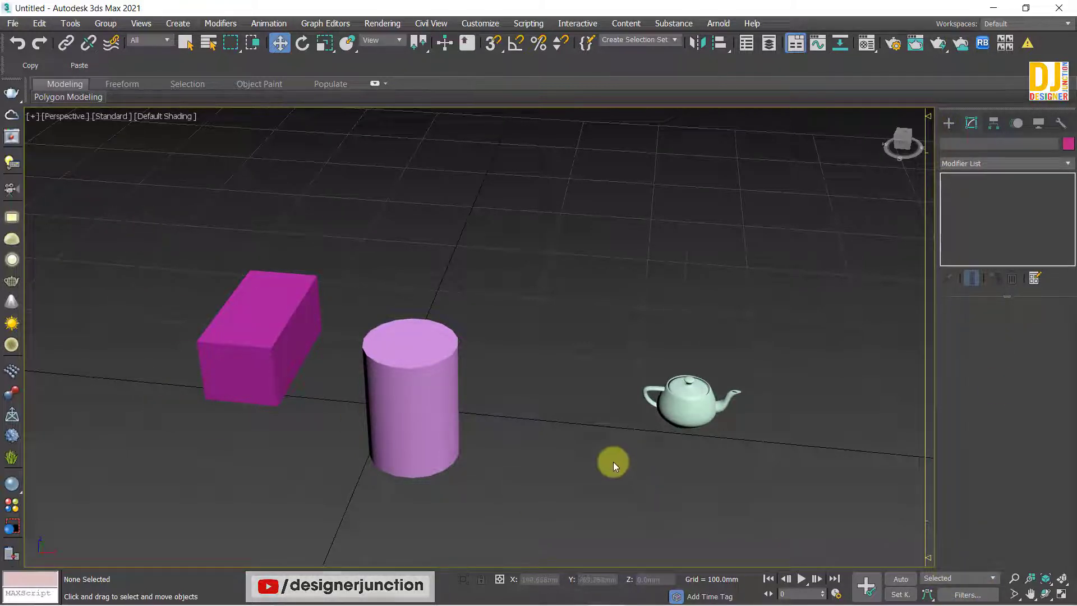
scroll(611, 457, up, 5)
scroll(608, 450, down, 4)
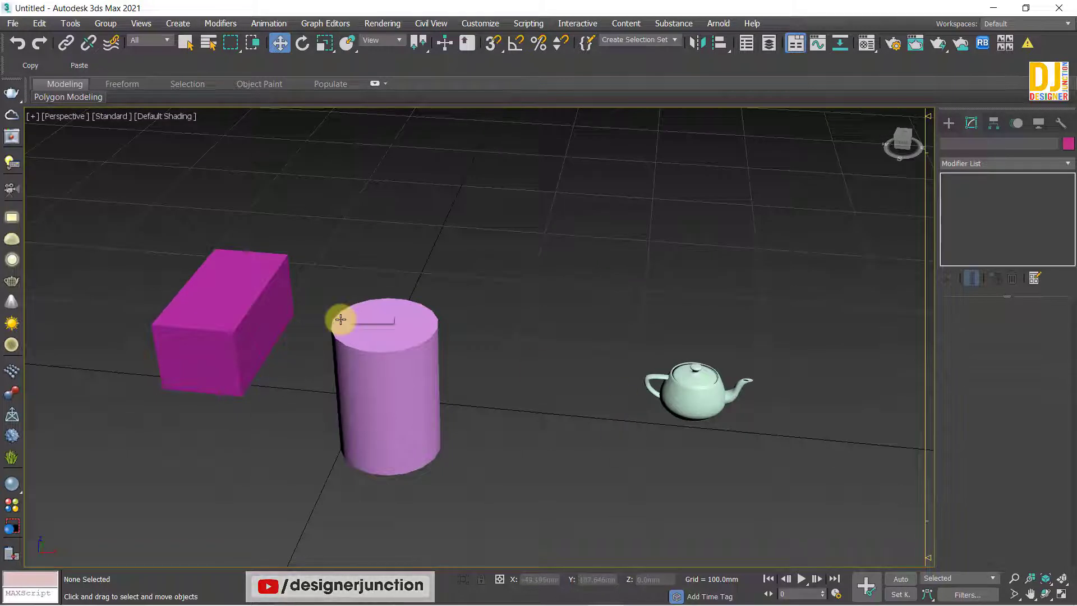